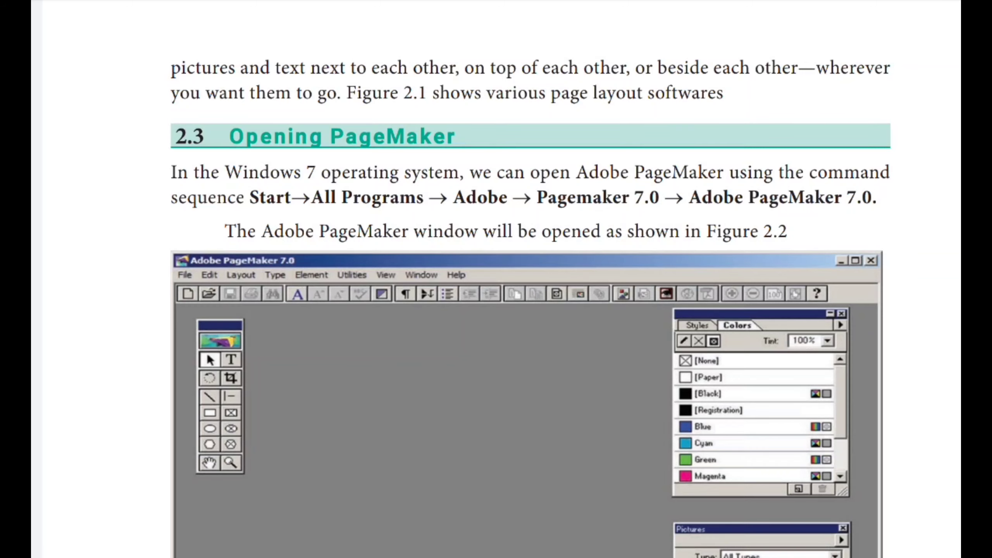
# Step: Create a new one-page Letter publication with the default tall, double-sided document setup
pyautogui.scroll(-1, 63, 547)
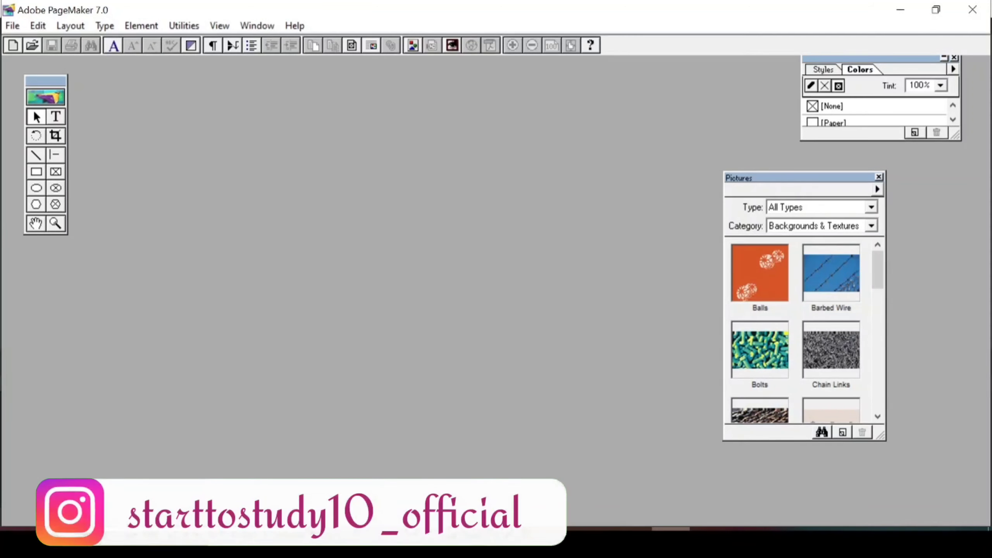
pyautogui.click(12, 26)
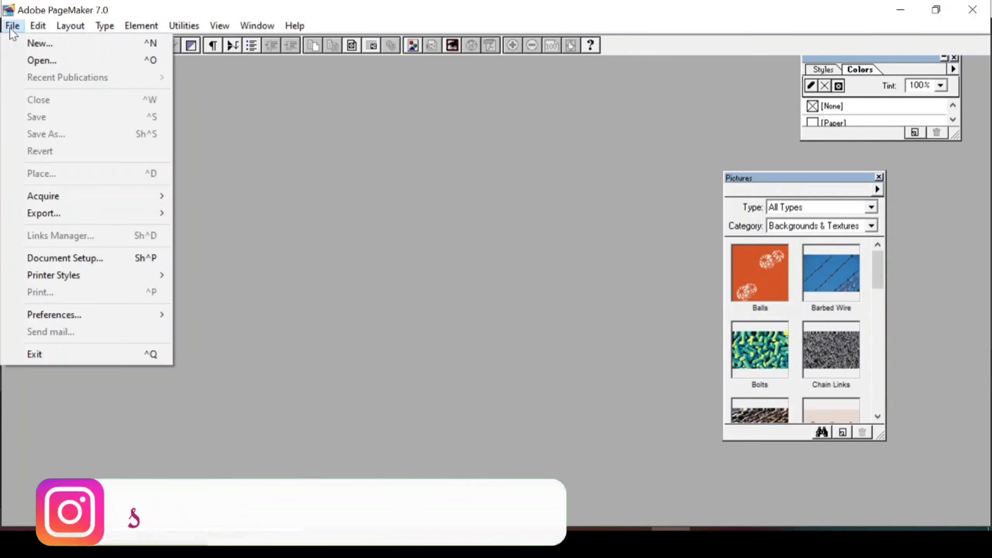
pyautogui.click(17, 43)
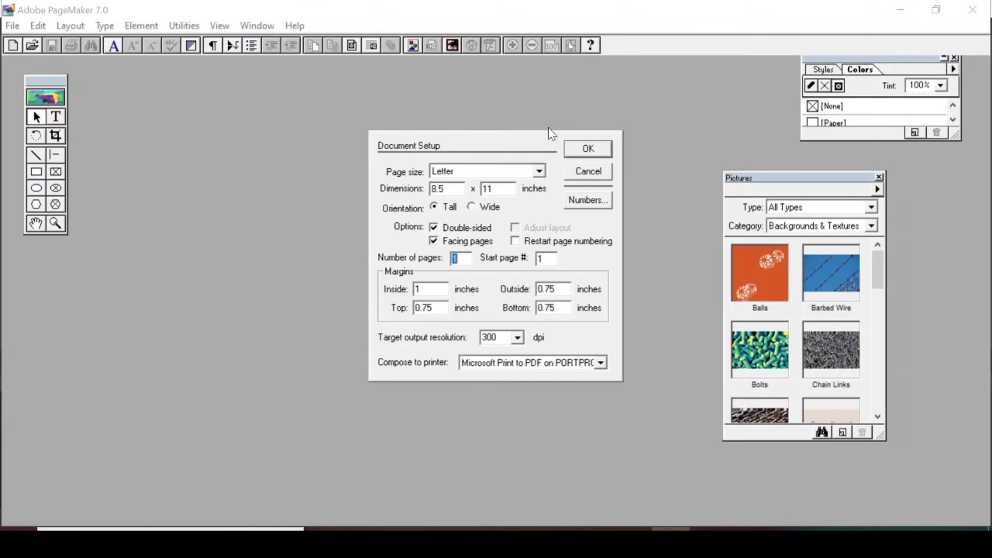
pyautogui.click(578, 152)
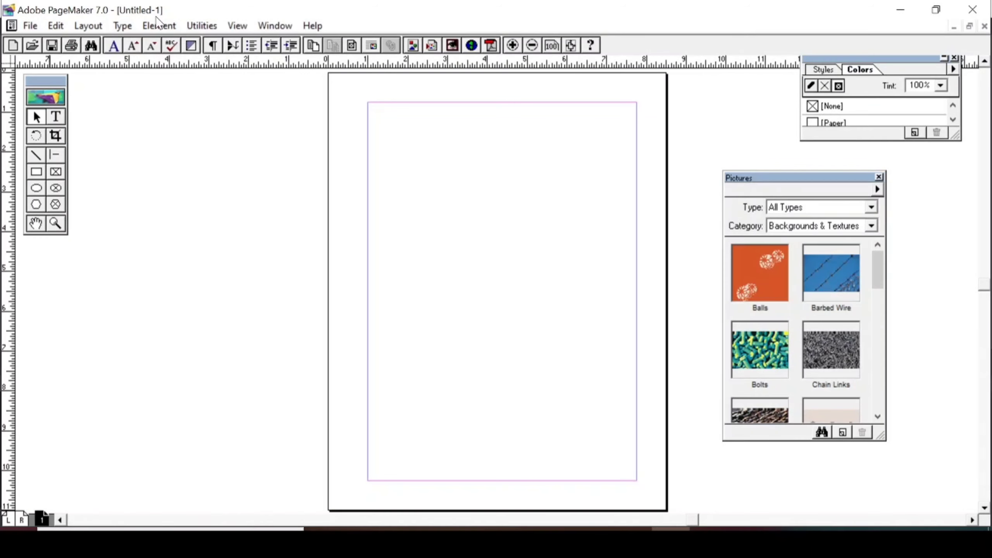
pyautogui.click(30, 26)
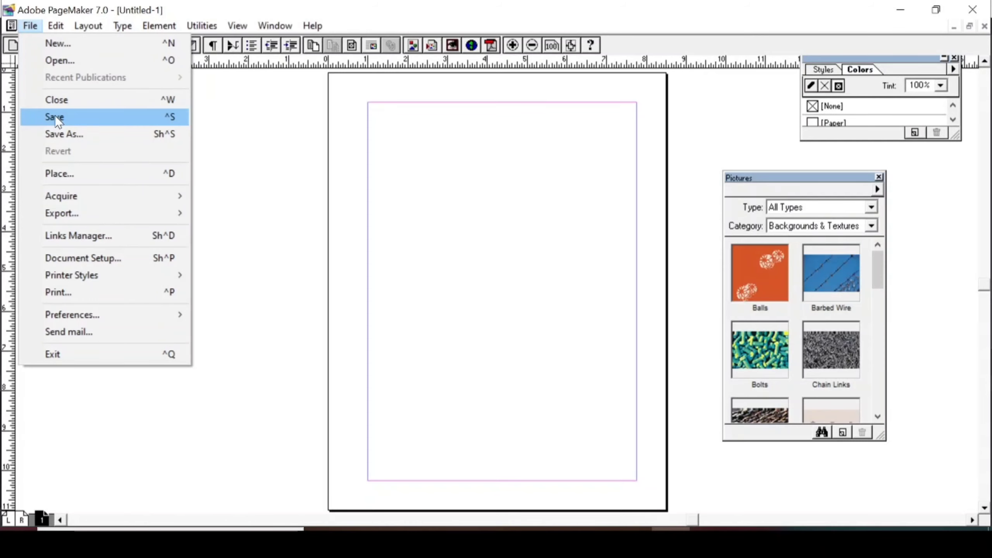
pyautogui.click(205, 173)
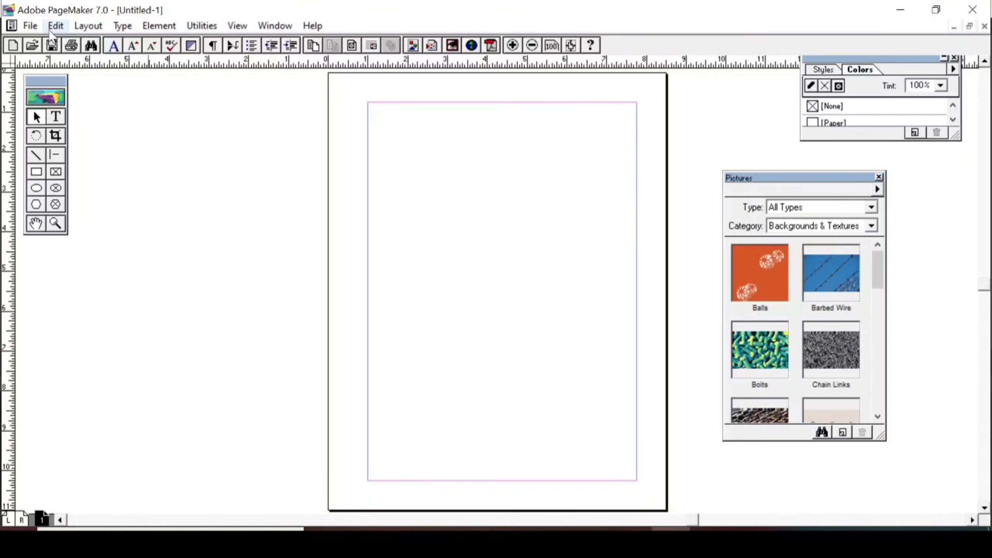
pyautogui.click(31, 27)
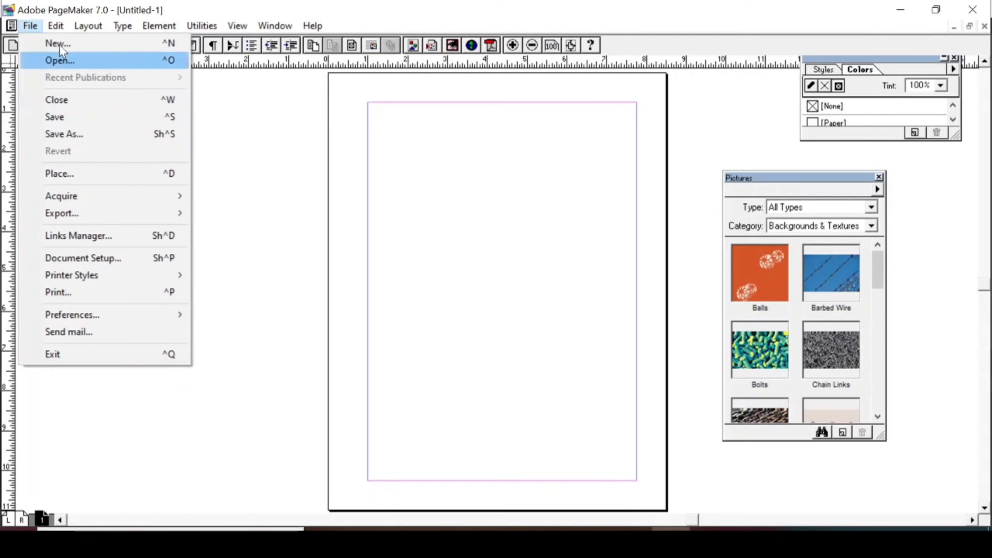
pyautogui.moveTo(51, 28)
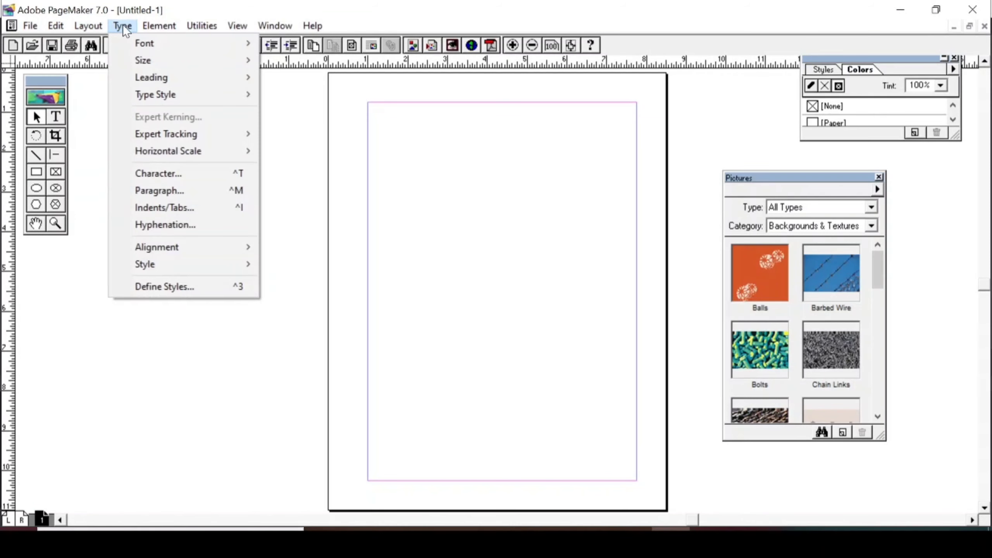
pyautogui.moveTo(147, 29)
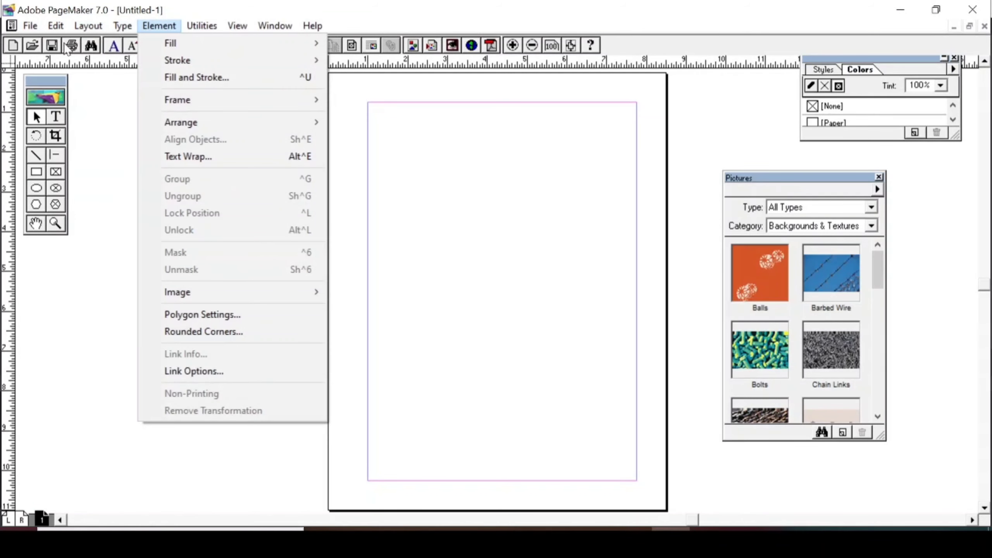
pyautogui.click(89, 93)
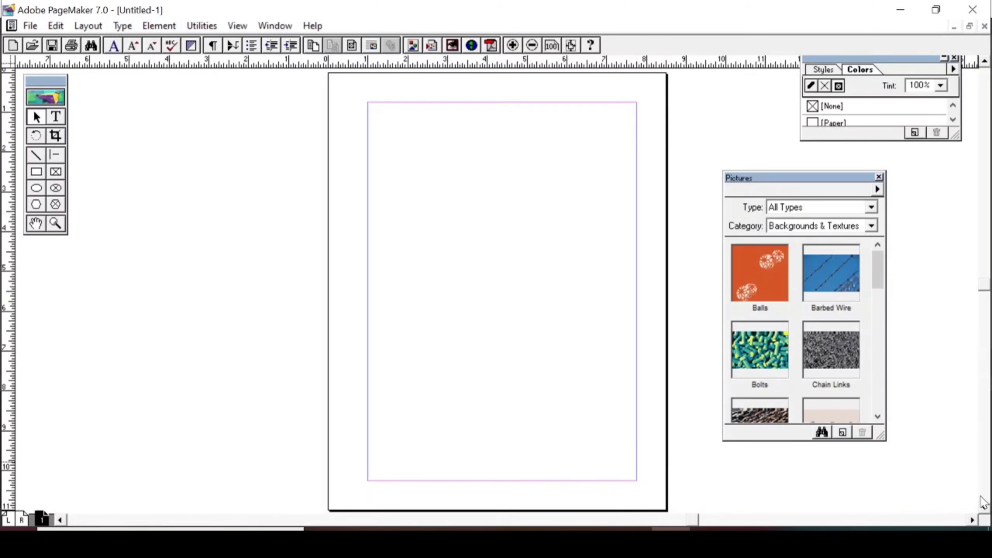
pyautogui.scroll(-4, 985, 508)
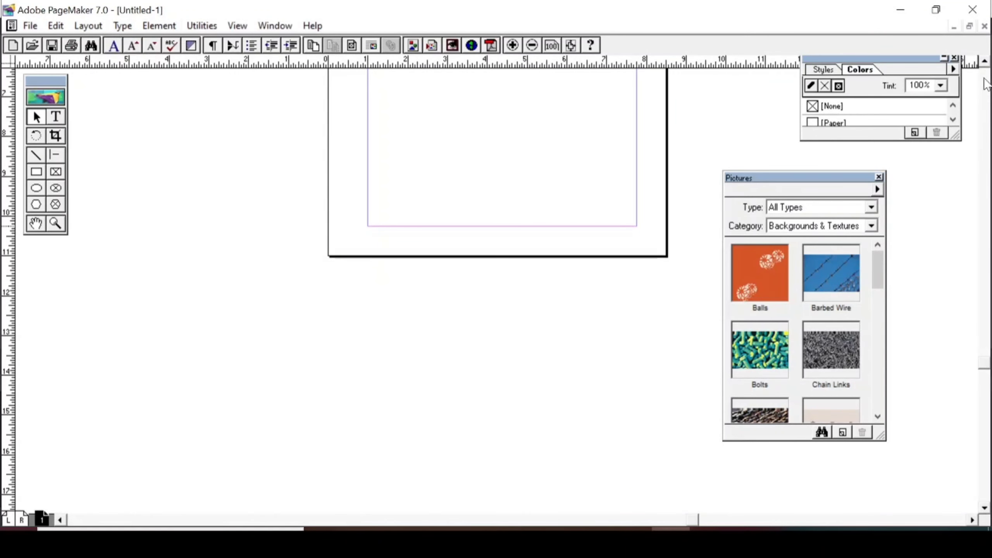
pyautogui.scroll(4, 987, 75)
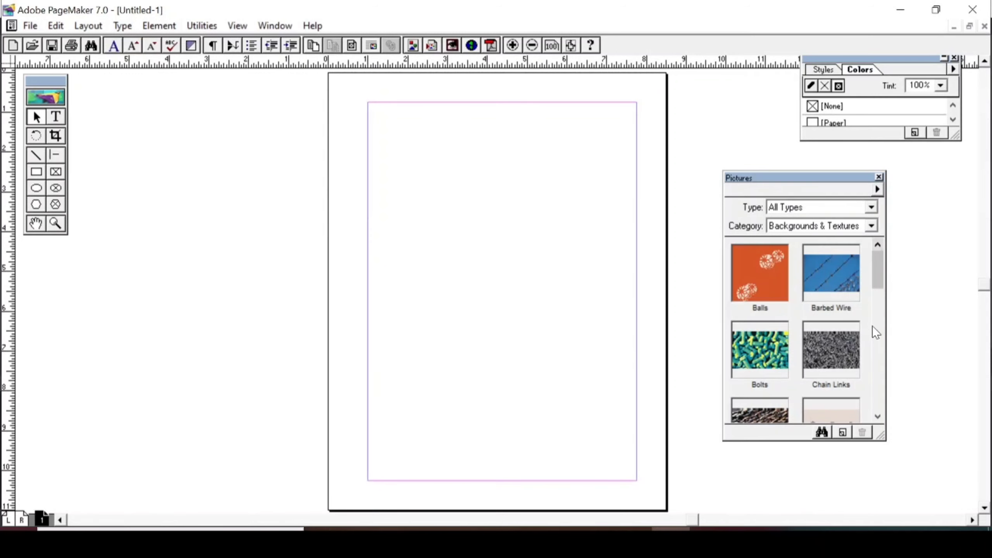
# Step: Draw a rectangle about 3.3 by 2 inches in the upper half of the page
pyautogui.click(973, 520)
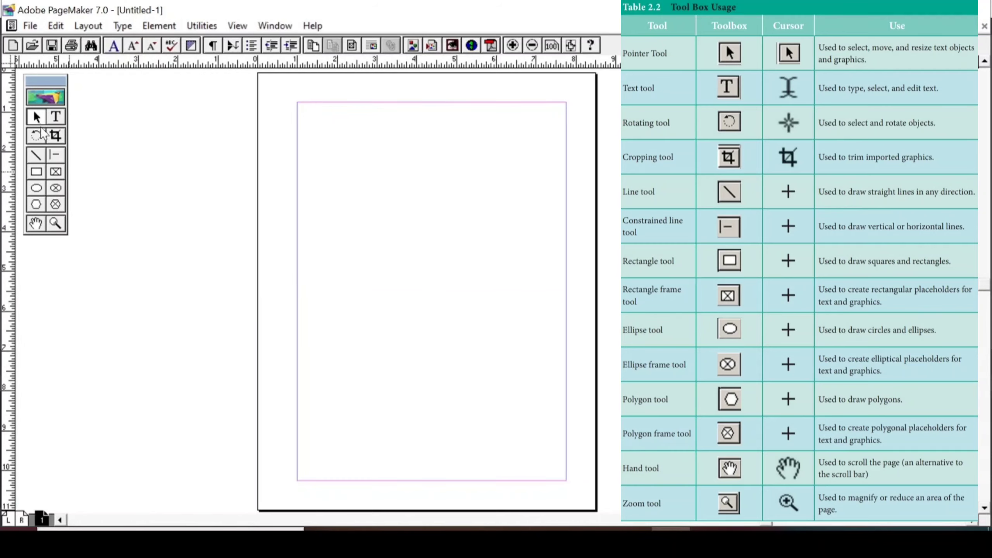
pyautogui.click(36, 172)
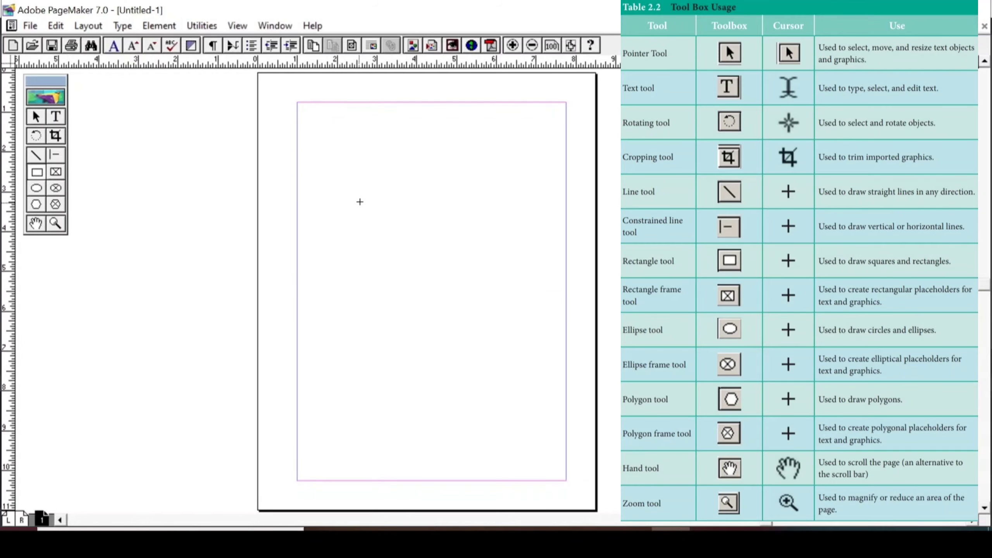
pyautogui.moveTo(360, 202)
pyautogui.mouseDown()
pyautogui.moveTo(377, 261)
pyautogui.moveTo(492, 281)
pyautogui.mouseUp()
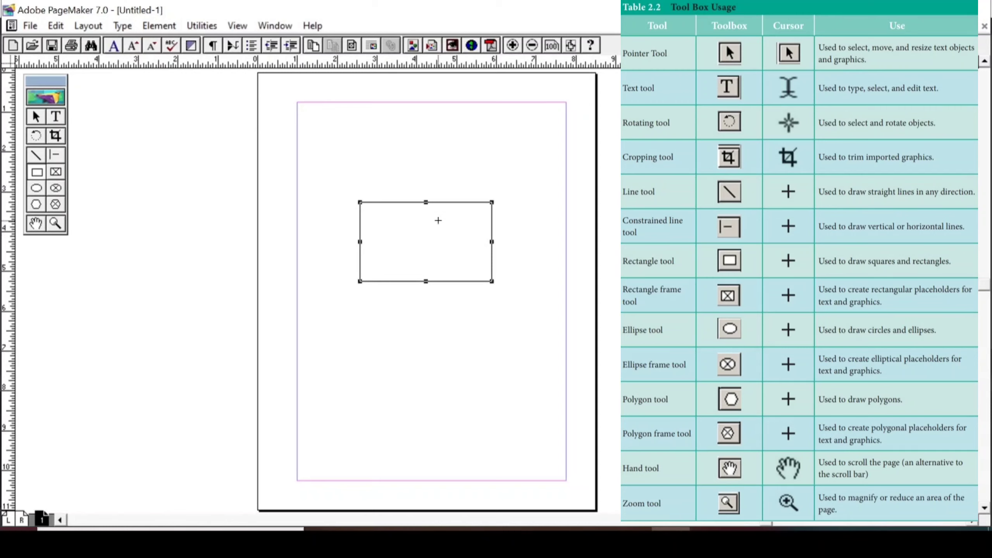
# Step: Move the rectangle up closer to the top margin and widen it to about 3.9 inches with the Pointer tool
pyautogui.click(33, 115)
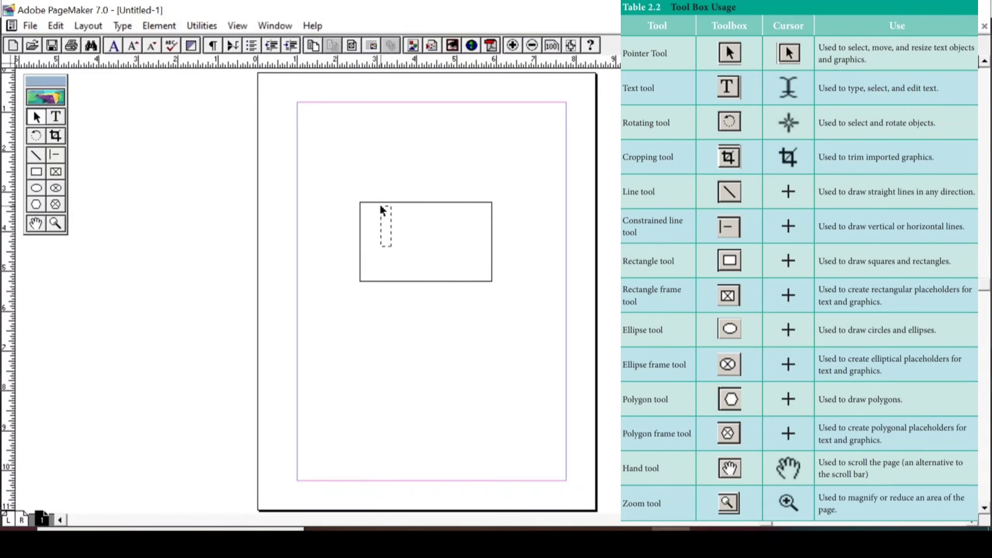
pyautogui.click(404, 203)
pyautogui.moveTo(405, 204); pyautogui.dragTo(389, 148)
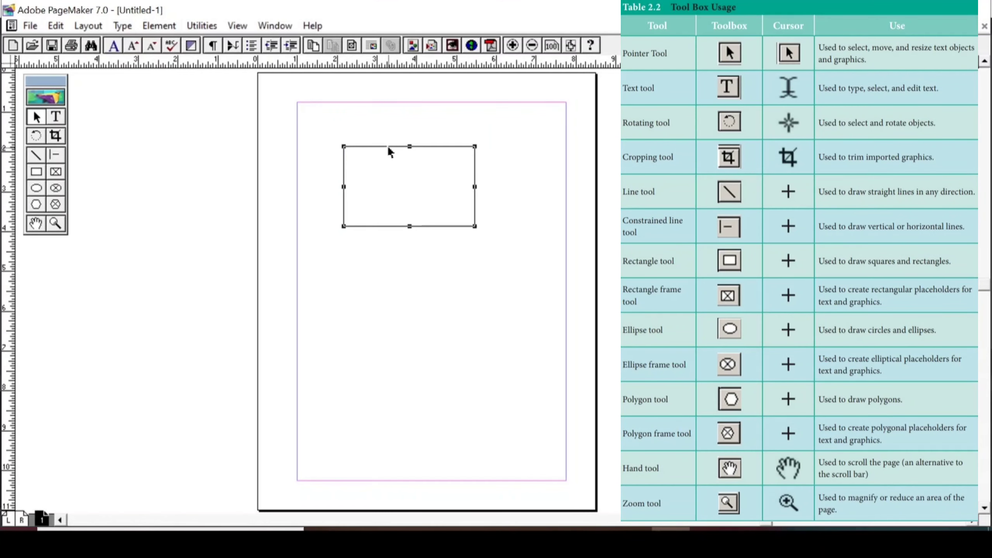
pyautogui.moveTo(475, 147); pyautogui.dragTo(497, 148)
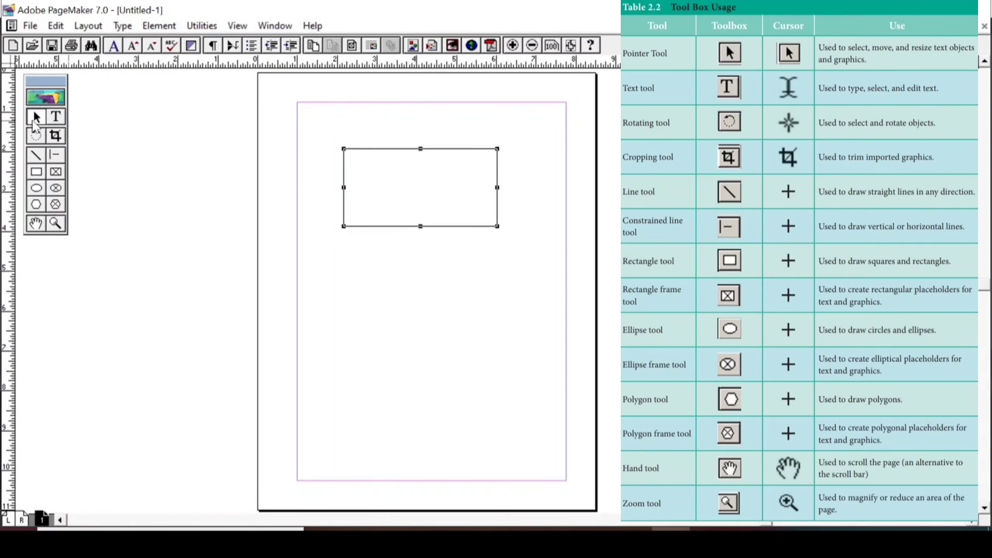
# Step: Add a short line of sample text at the inside margin below the rectangle and choose type size 10
pyautogui.click(53, 120)
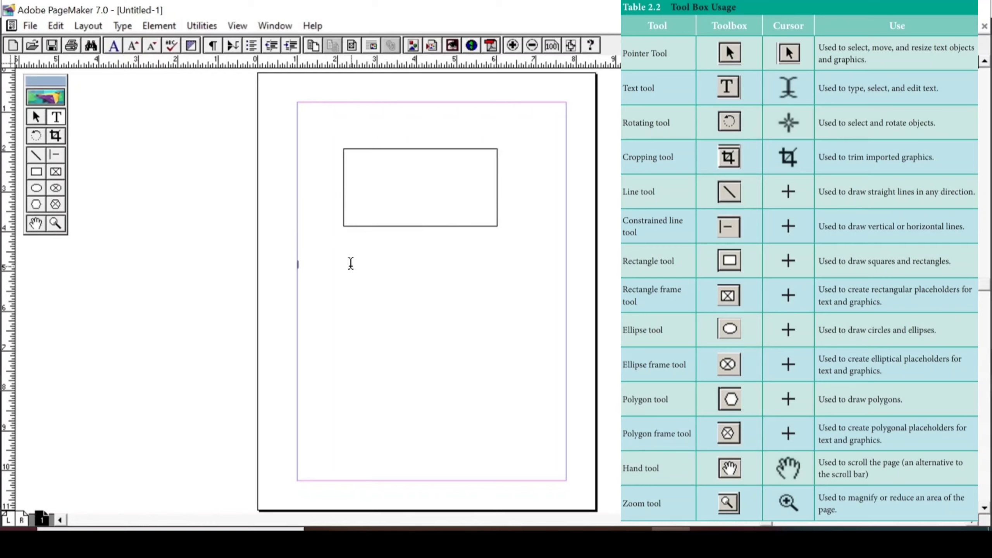
pyautogui.write('gjgjhjg')
pyautogui.click(124, 26)
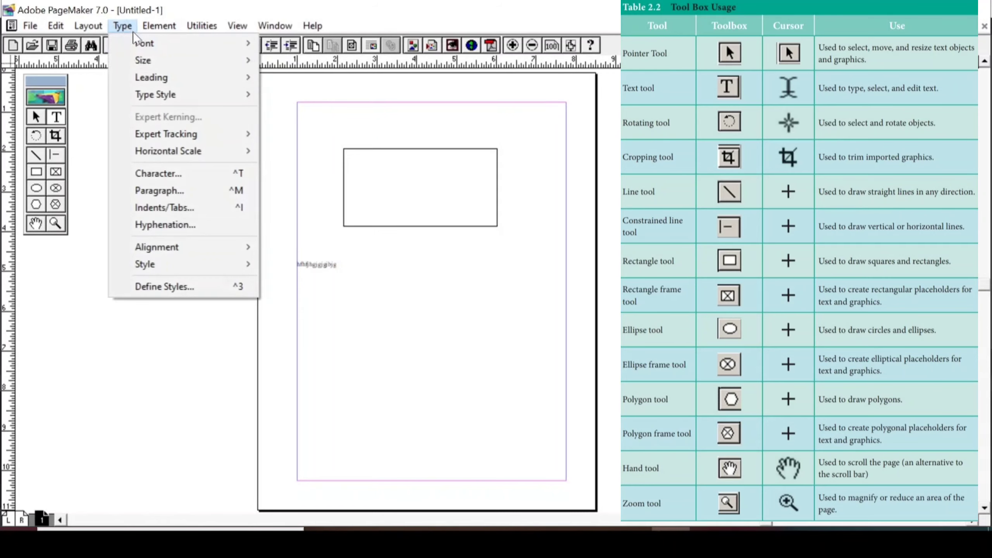
pyautogui.moveTo(138, 45)
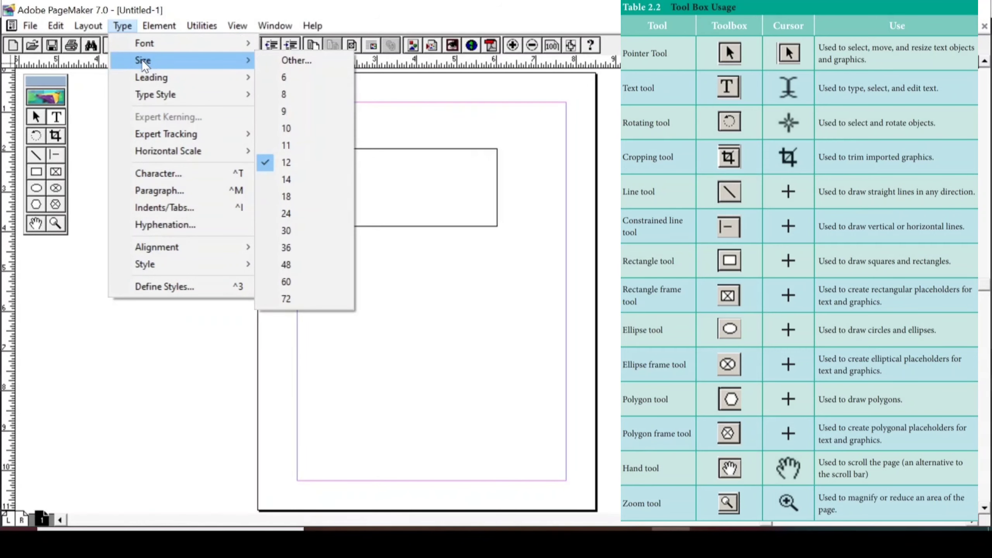
pyautogui.click(287, 128)
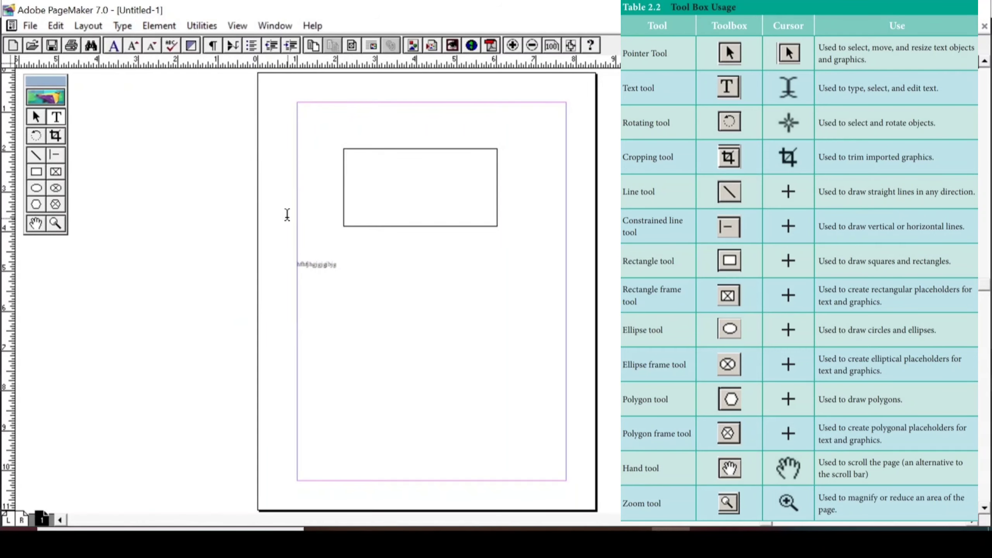
# Step: Set the type size to 60 and add "jgjgjhjkhj" after the small sample text
pyautogui.click(119, 24)
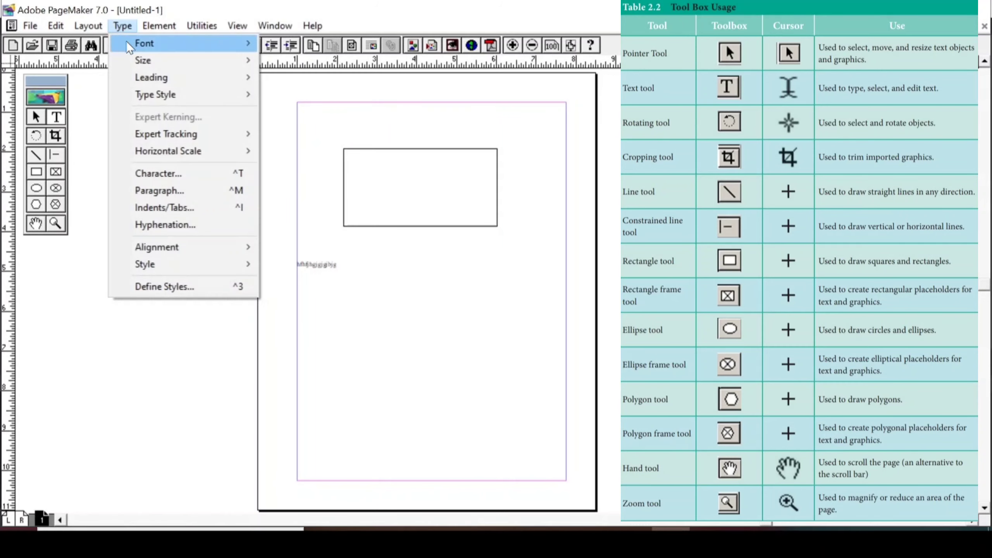
pyautogui.moveTo(142, 61)
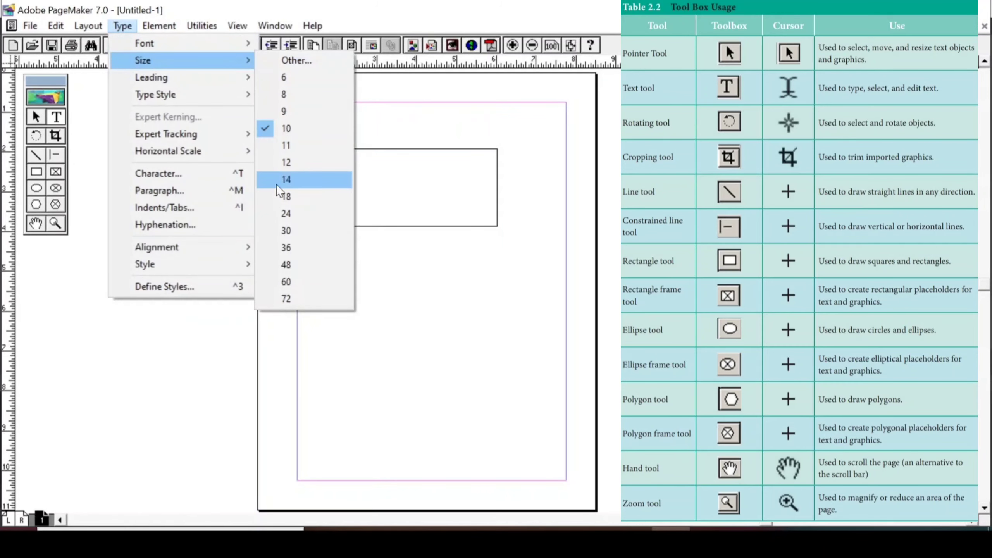
pyautogui.click(286, 282)
pyautogui.write('jhgjgjhj')
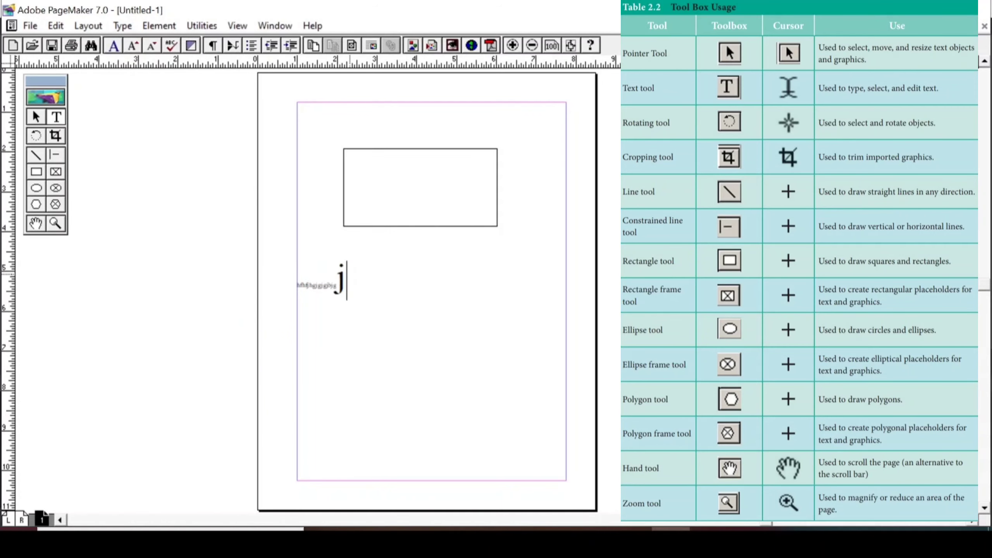
pyautogui.write('gjgjhjkhj')
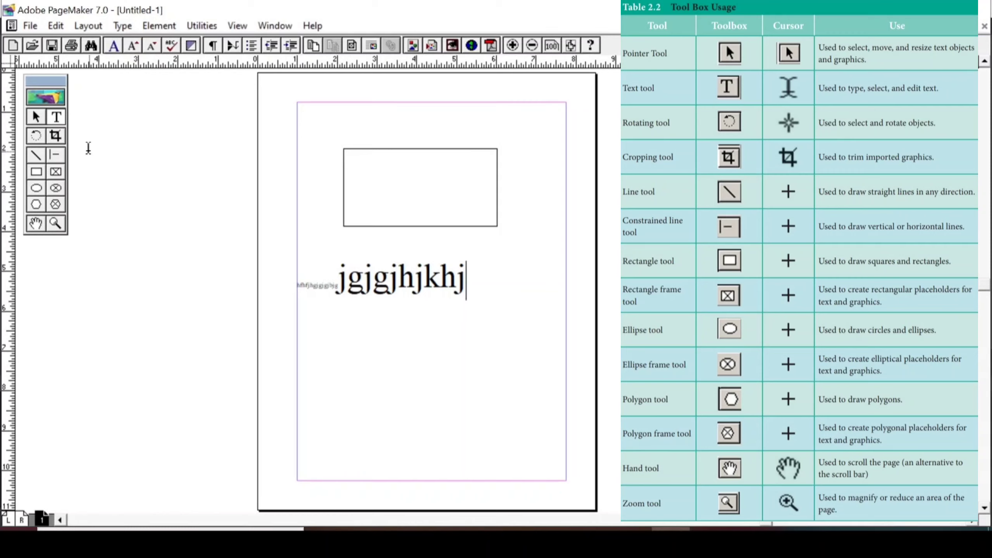
# Step: Rotate the rectangle counterclockwise about its upper-right corner into a steep diagonal with the Rotating tool
pyautogui.click(35, 139)
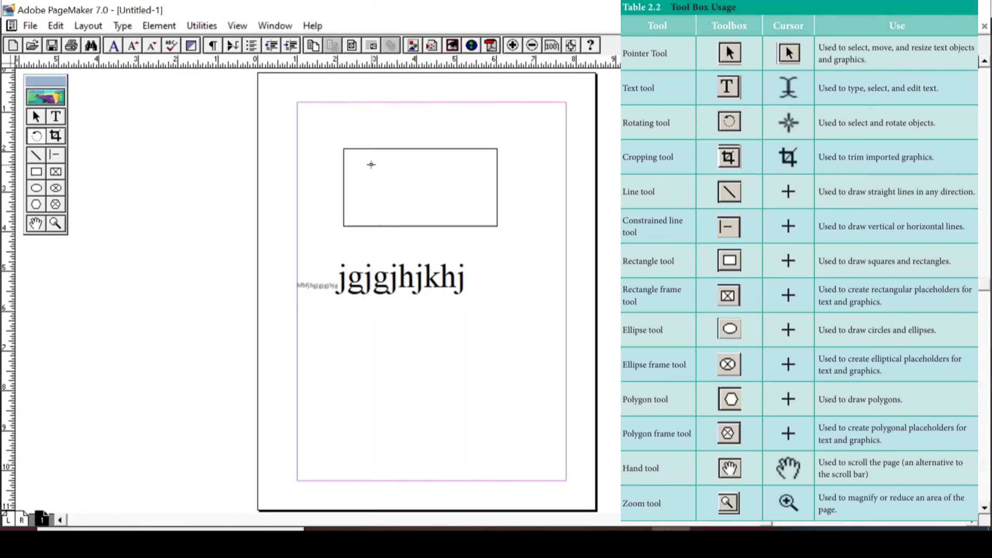
pyautogui.click(344, 150)
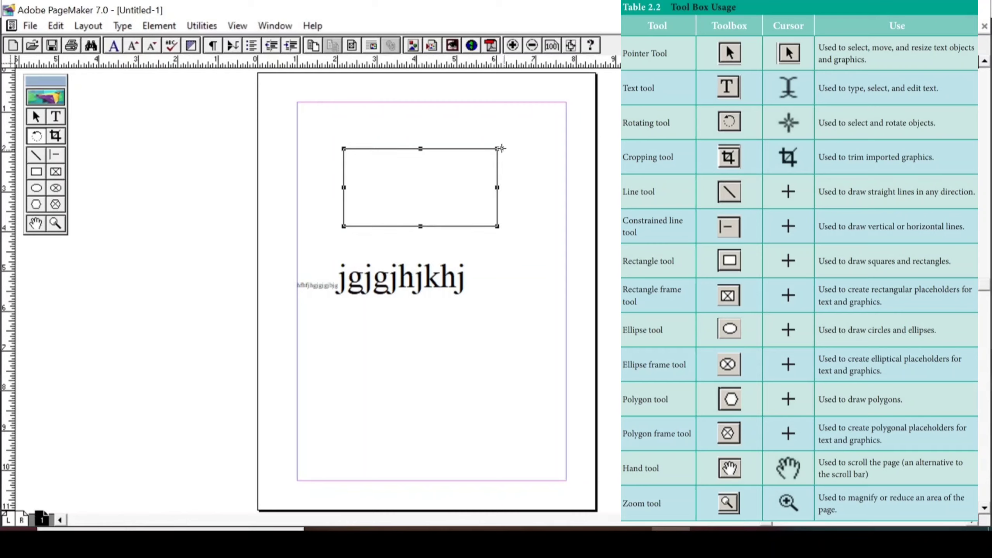
pyautogui.moveTo(500, 149); pyautogui.dragTo(471, 211)
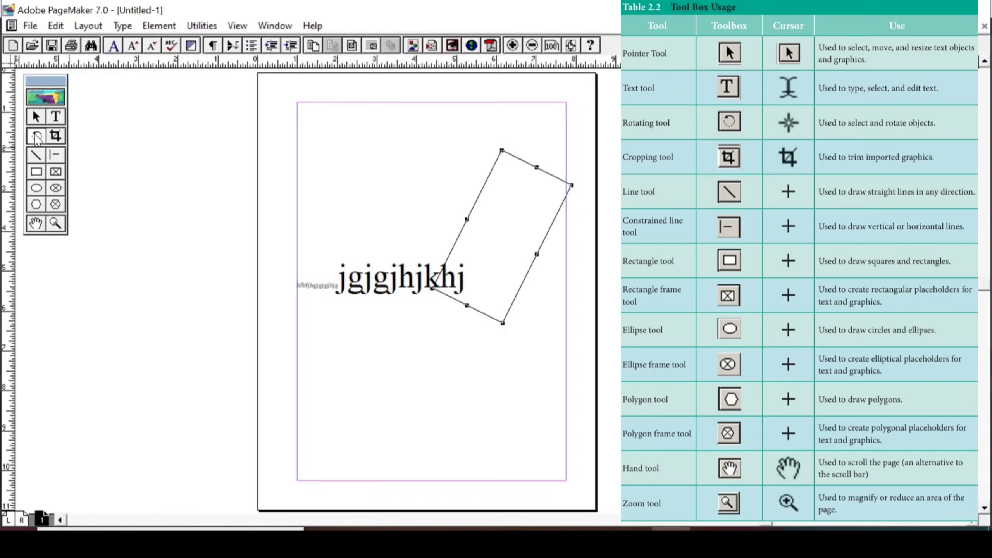
pyautogui.click(58, 141)
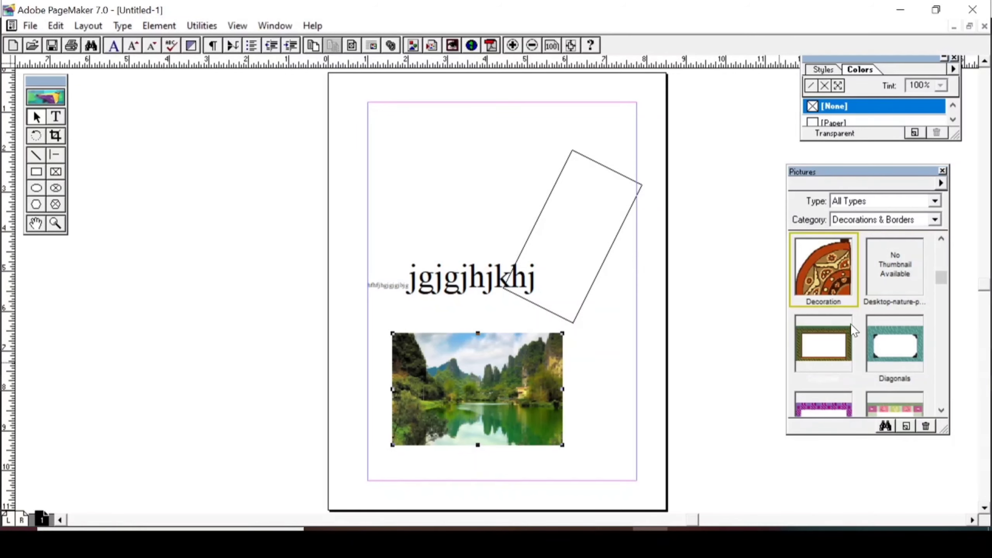
pyautogui.scroll(-4, 942, 416)
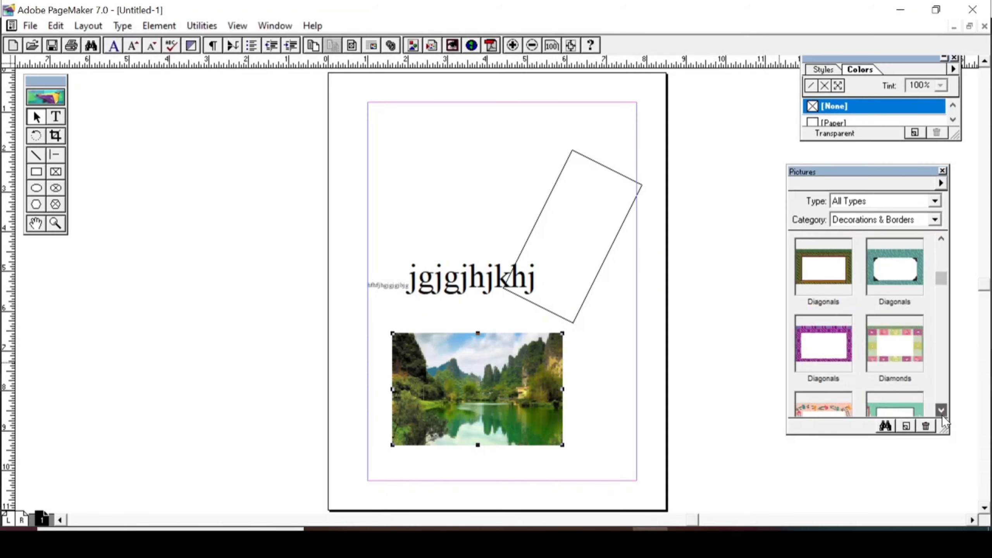
pyautogui.click(935, 220)
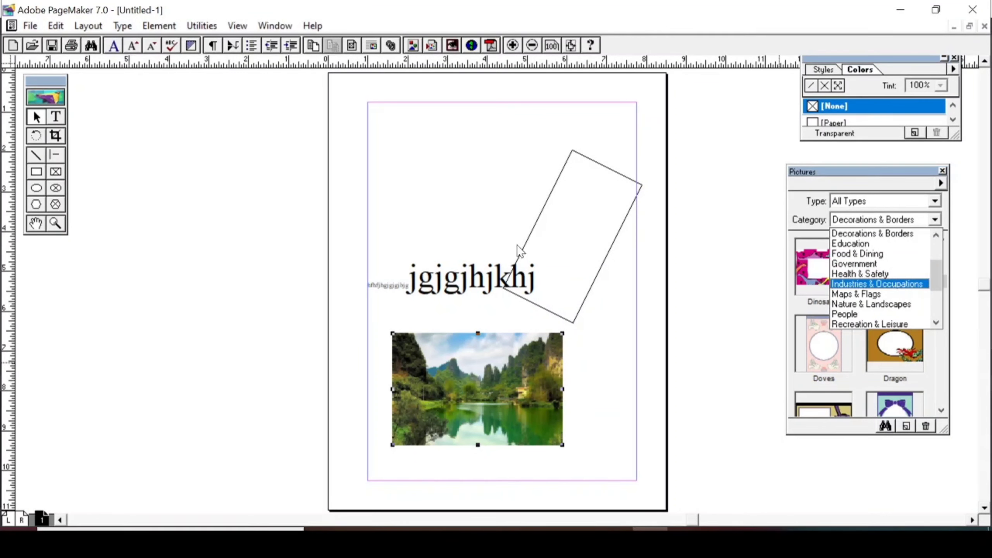
pyautogui.click(530, 248)
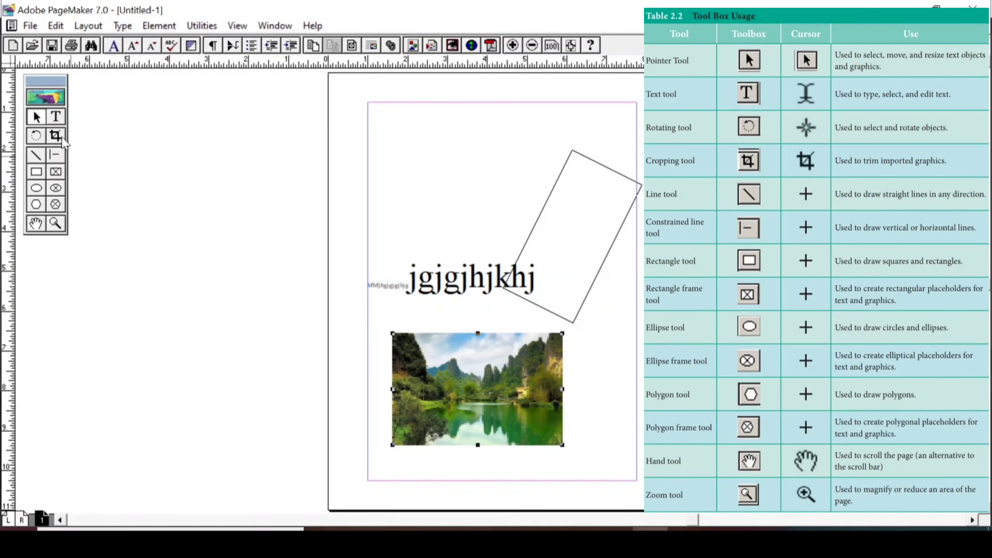
# Step: Try to crop the landscape picture from its top edge and upper-right corner with the Cropping tool
pyautogui.click(60, 137)
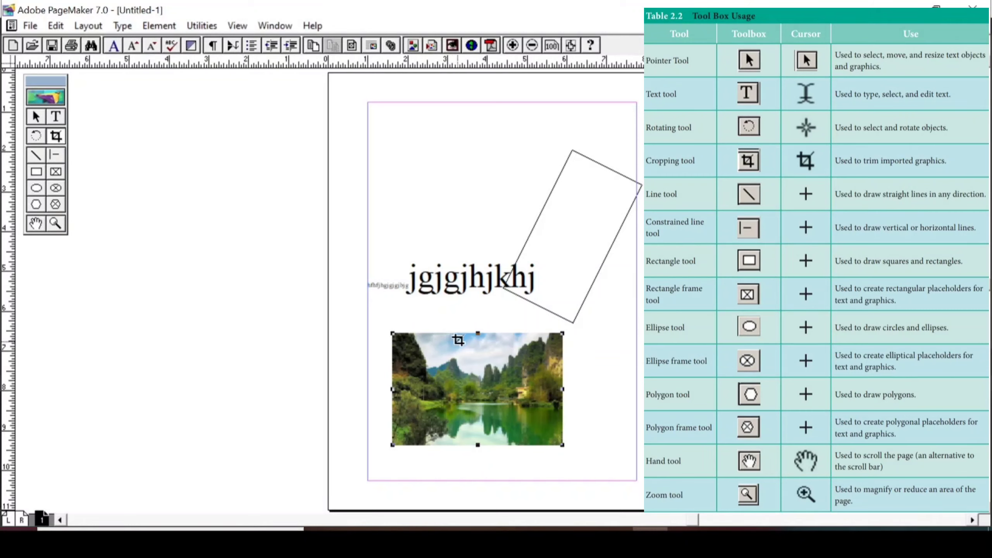
pyautogui.moveTo(478, 334)
pyautogui.mouseDown()
pyautogui.moveTo(482, 350)
pyautogui.moveTo(481, 335)
pyautogui.mouseUp()
pyautogui.moveTo(561, 336); pyautogui.dragTo(599, 316)
# Step: Draw one nearly horizontal line and two crossing diagonal lines above the large sample text with the Line tool
pyautogui.click(36, 155)
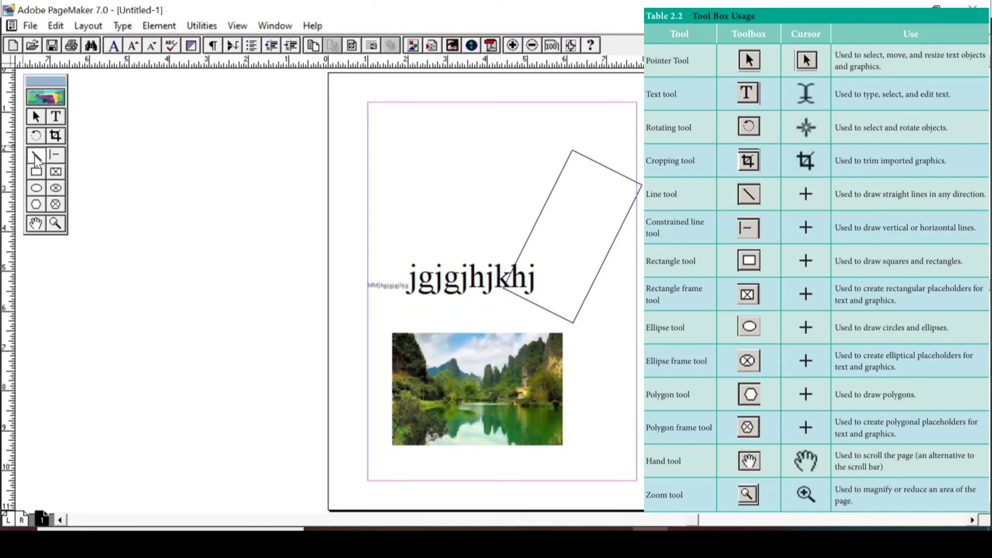
pyautogui.moveTo(398, 156); pyautogui.dragTo(543, 148)
pyautogui.moveTo(403, 165); pyautogui.dragTo(487, 233)
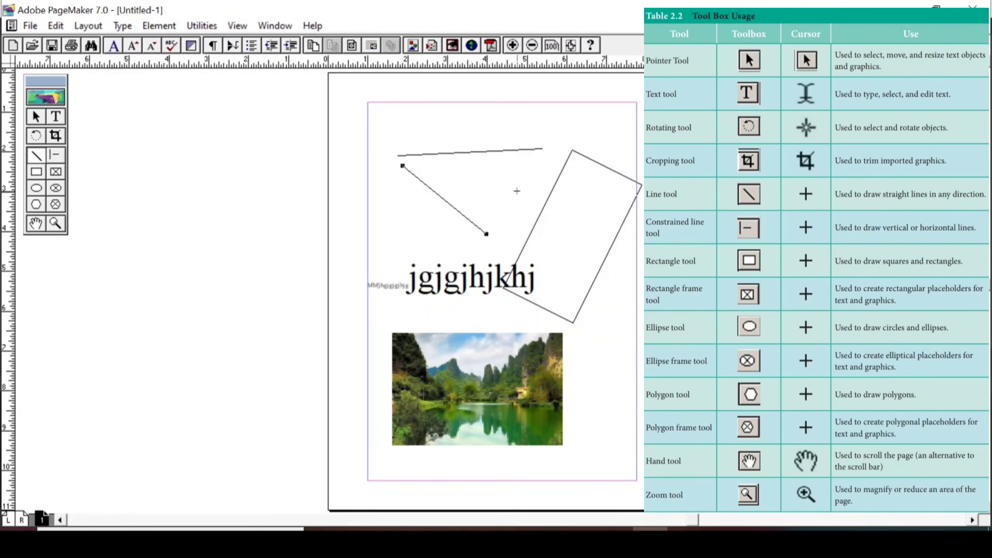
pyautogui.click(520, 169)
pyautogui.moveTo(526, 171); pyautogui.dragTo(427, 269)
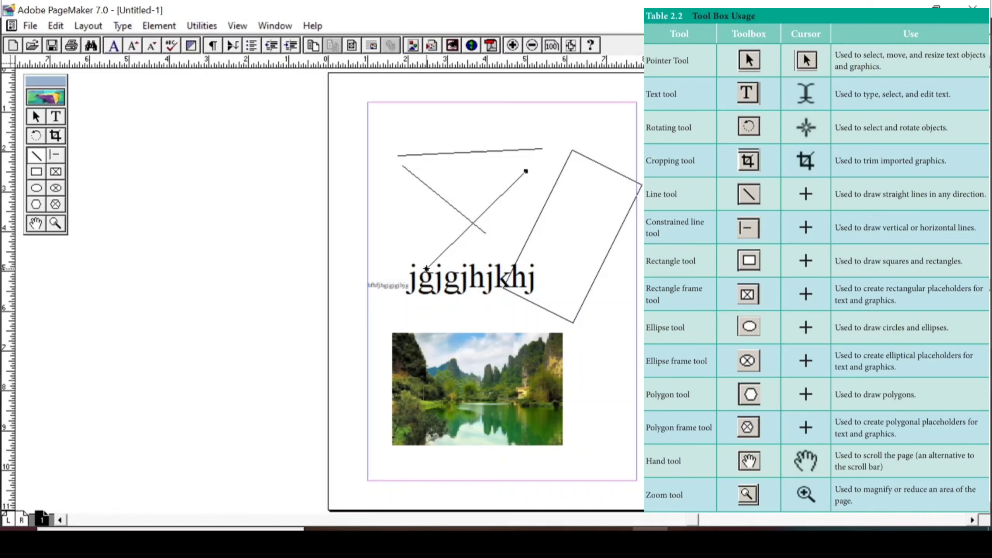
# Step: Draw a horizontal and a vertical line, each about 2.2 inches long, near the page's upper-left margin corner with the Constrained line tool
pyautogui.click(54, 156)
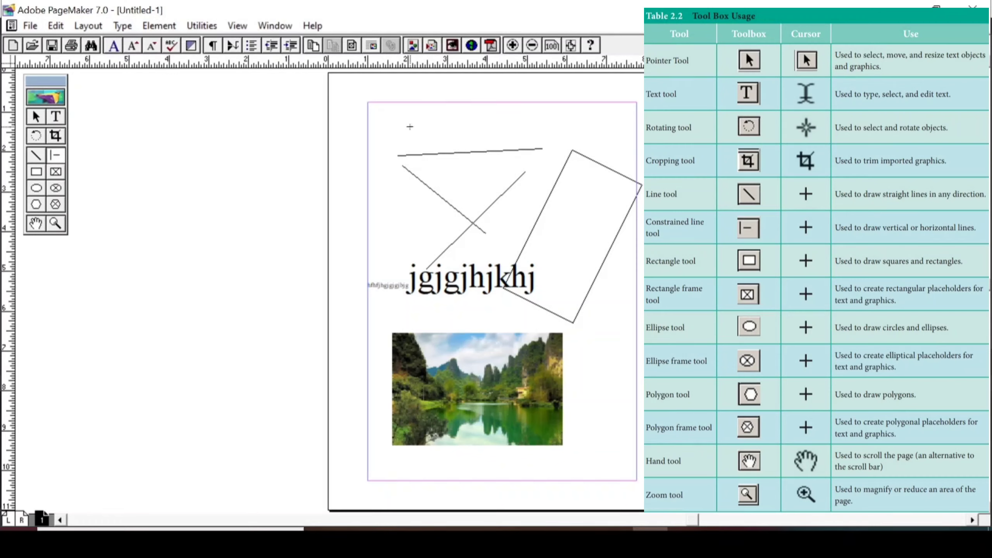
pyautogui.moveTo(410, 127); pyautogui.dragTo(496, 127)
pyautogui.moveTo(394, 116); pyautogui.dragTo(394, 202)
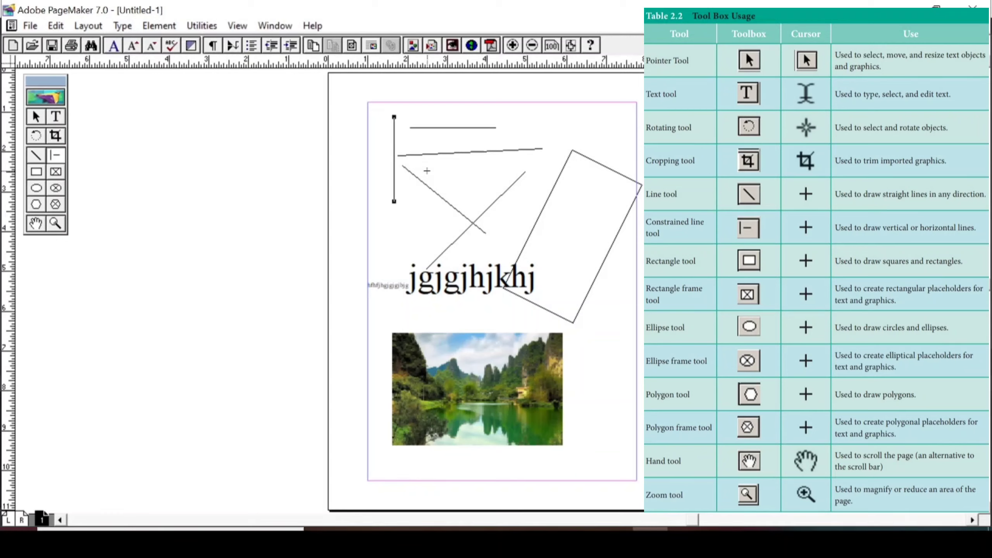
# Step: Draw a rectangle about 3 by 1.2 inches just above the large text and a rectangle frame about 3.8 by 1.6 inches above it
pyautogui.click(41, 175)
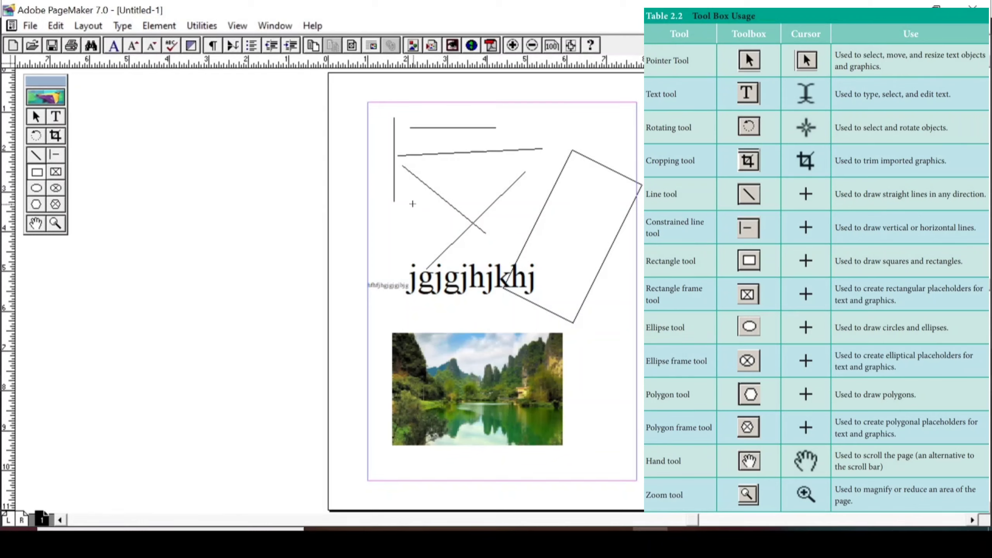
pyautogui.moveTo(406, 205); pyautogui.dragTo(525, 255)
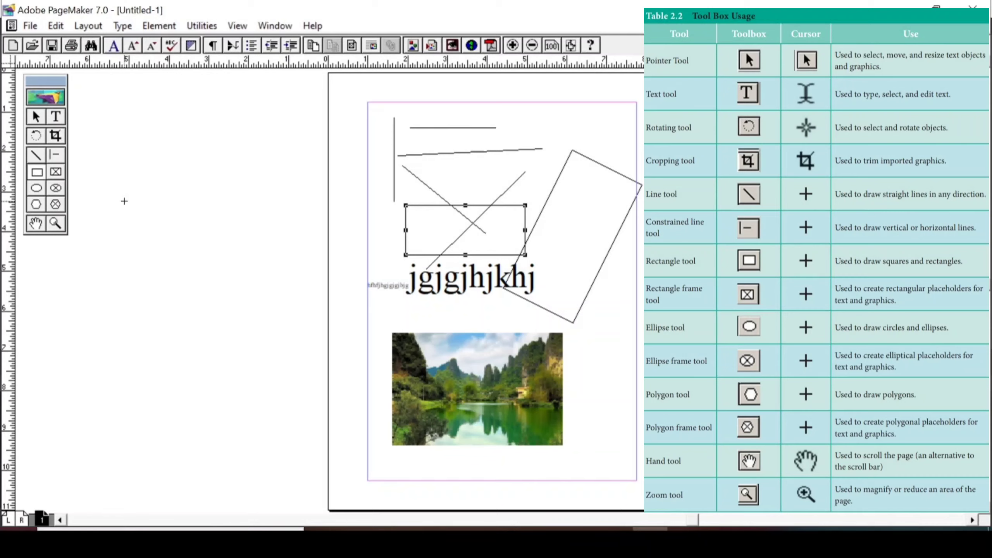
pyautogui.click(56, 172)
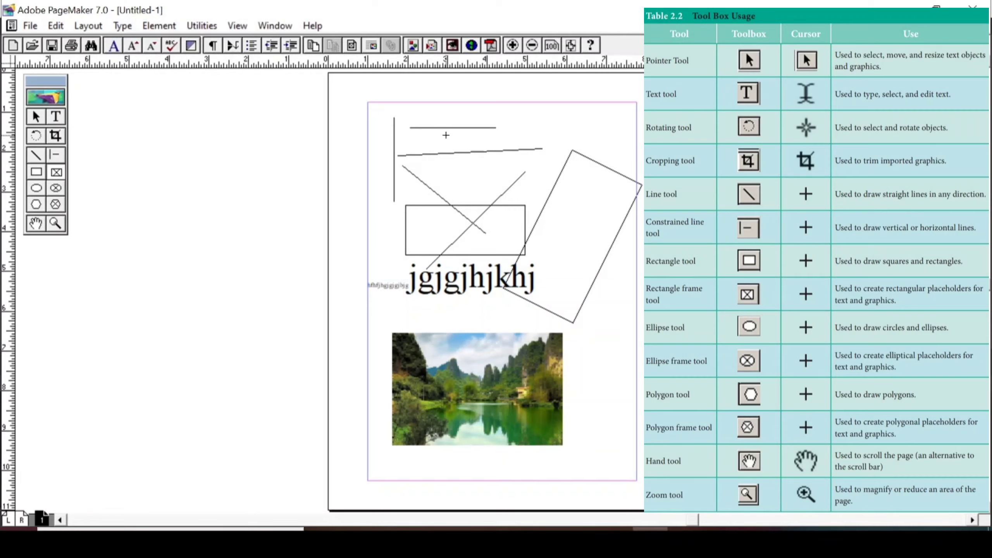
pyautogui.moveTo(445, 135); pyautogui.dragTo(596, 198)
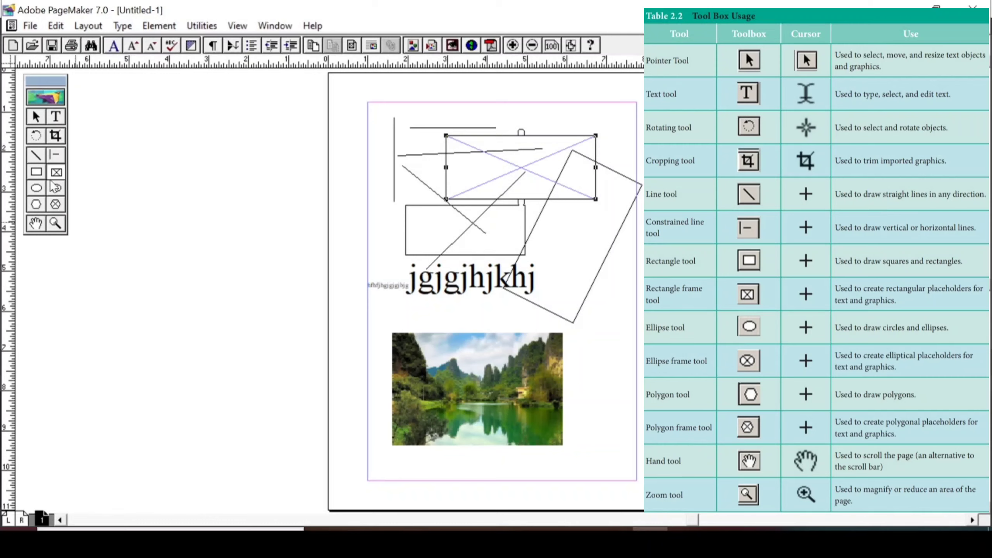
# Step: Draw an ellipse about 1.7 by 2 inches beside the landscape picture and an ellipse frame about 2.9 by 2 inches over the large text
pyautogui.click(37, 192)
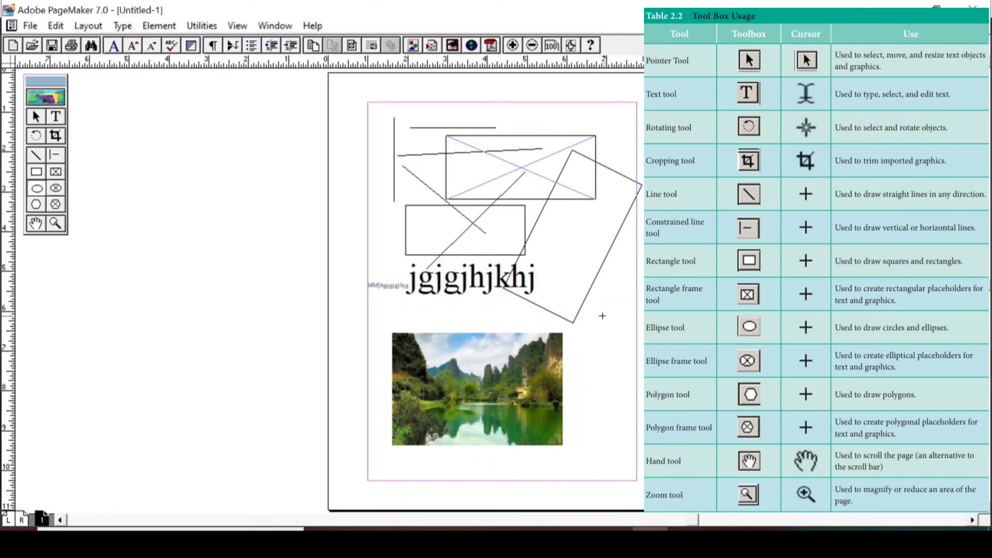
pyautogui.moveTo(601, 316); pyautogui.dragTo(668, 397)
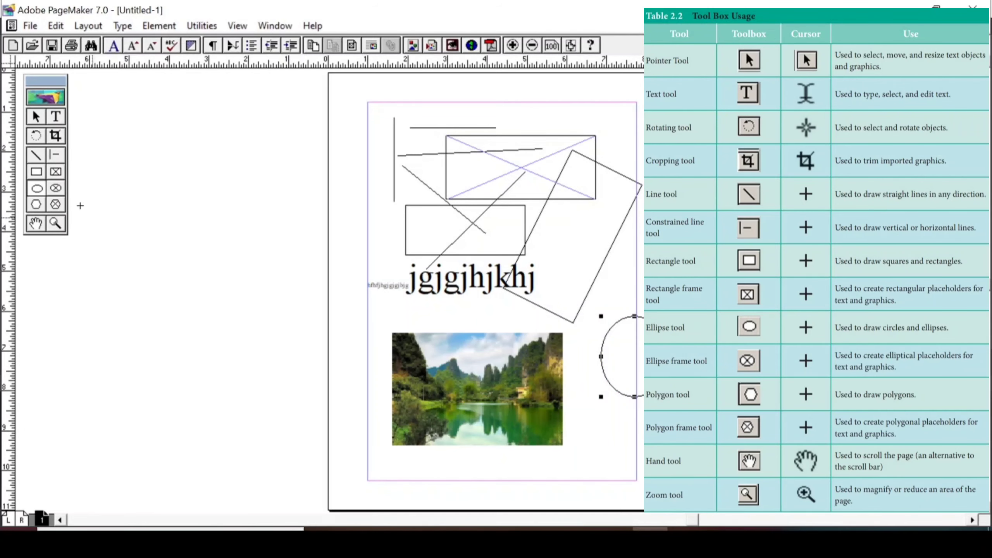
pyautogui.click(53, 189)
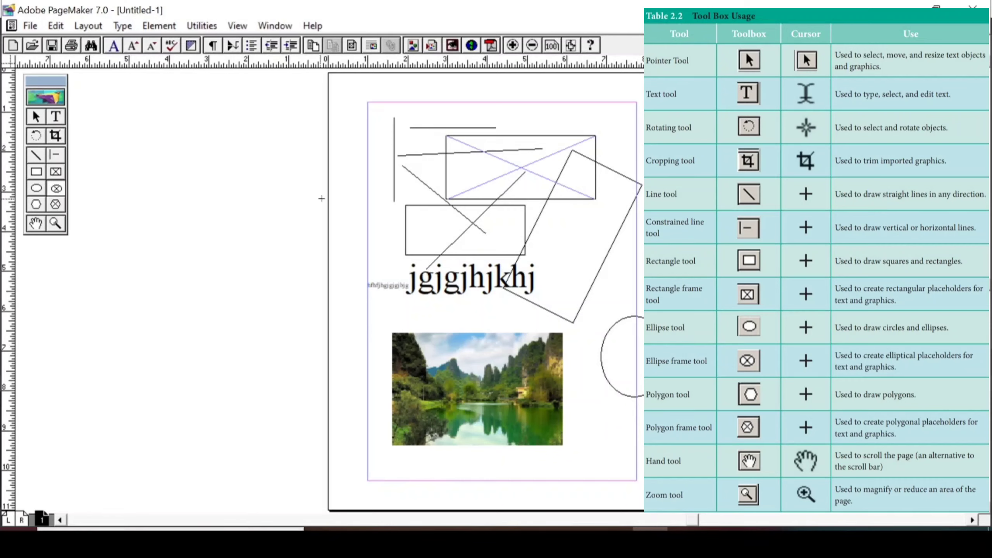
pyautogui.moveTo(396, 214); pyautogui.dragTo(510, 296)
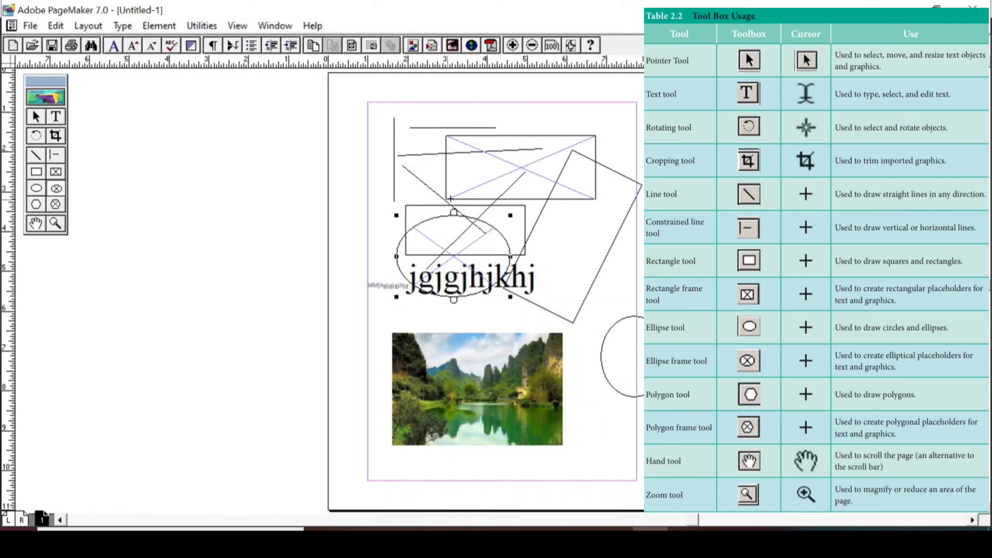
# Step: Draw a polygon about 2 by 1.7 inches near the page's upper-right margin and a polygon frame about 2.4 by 1.7 inches overlapping the picture
pyautogui.click(33, 207)
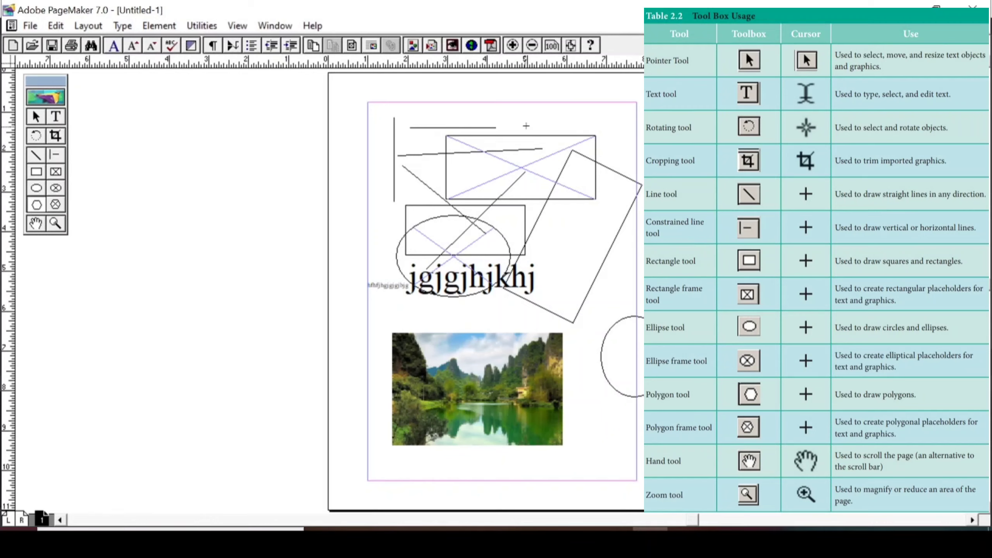
pyautogui.moveTo(526, 114); pyautogui.dragTo(605, 180)
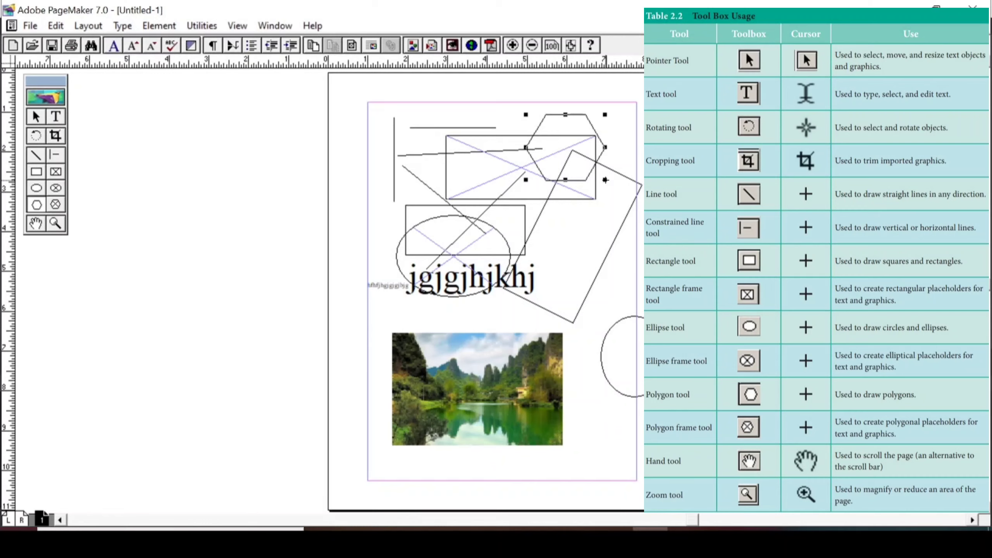
pyautogui.click(63, 207)
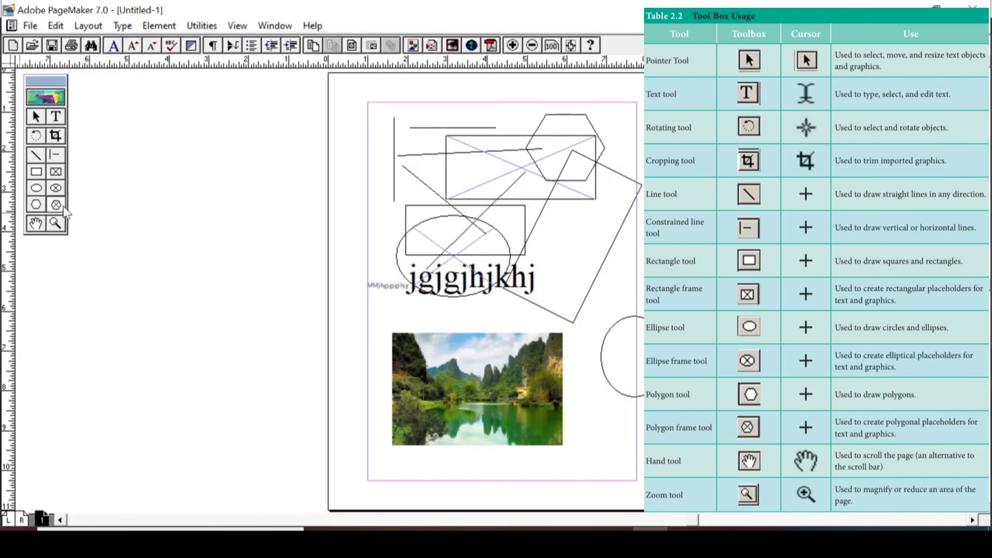
pyautogui.moveTo(388, 305); pyautogui.dragTo(482, 371)
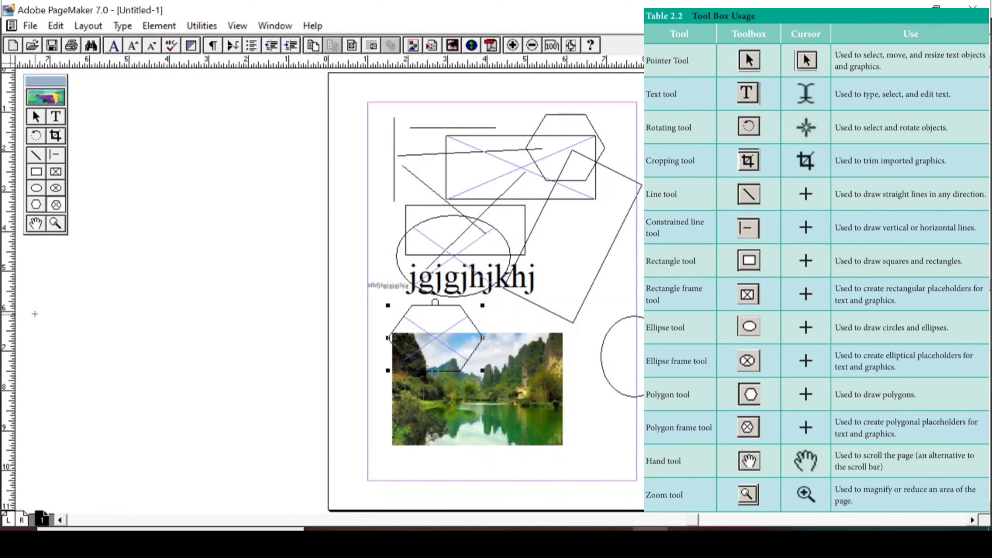
# Step: Scroll the page sideways with the Hand tool, and magnify and reduce the view of the drawn shapes with the Zoom tool
pyautogui.click(36, 224)
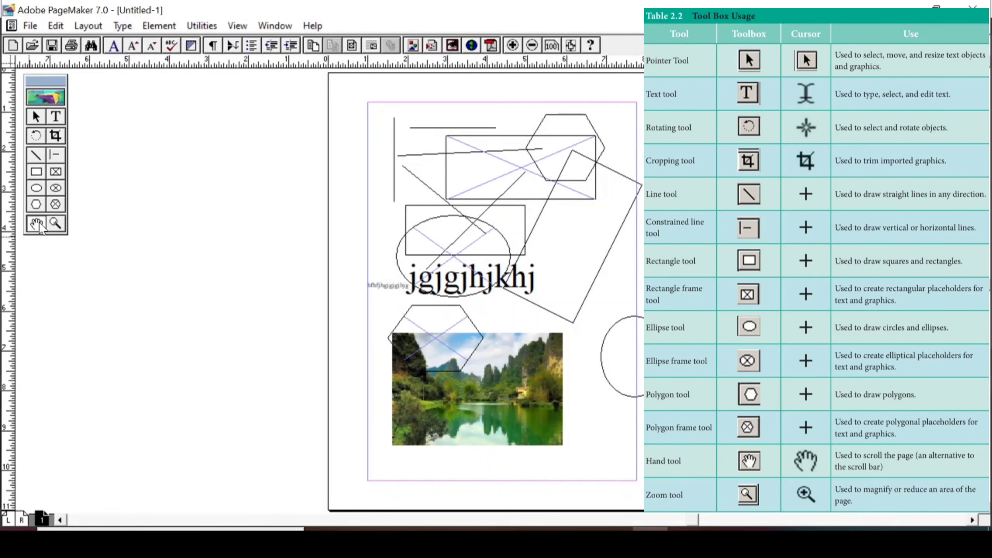
pyautogui.moveTo(340, 217); pyautogui.dragTo(129, 222)
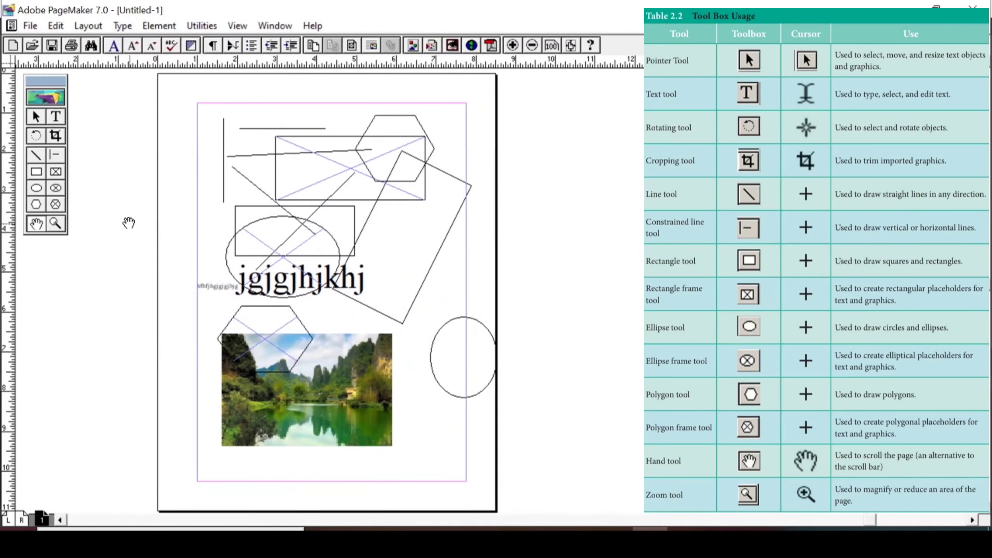
pyautogui.click(56, 225)
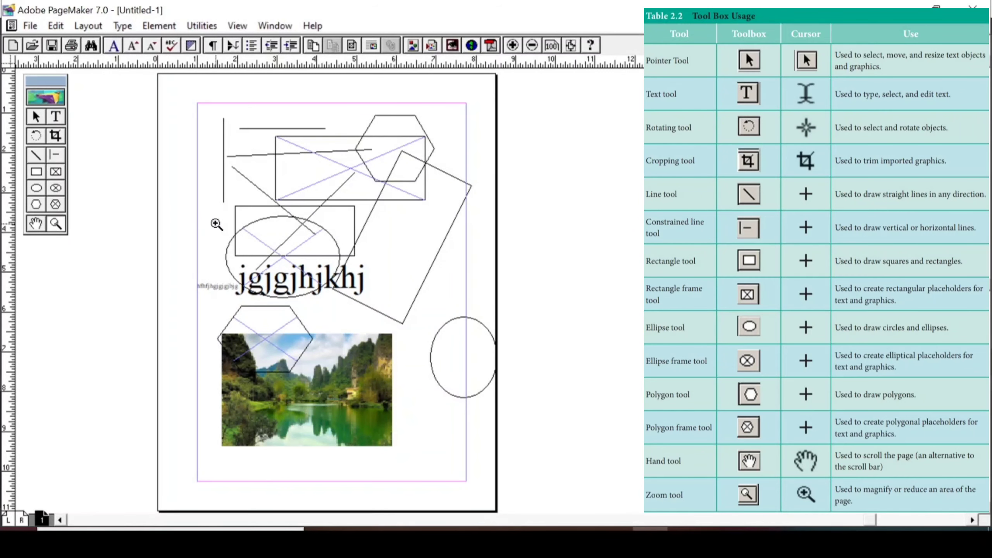
pyautogui.click(401, 238)
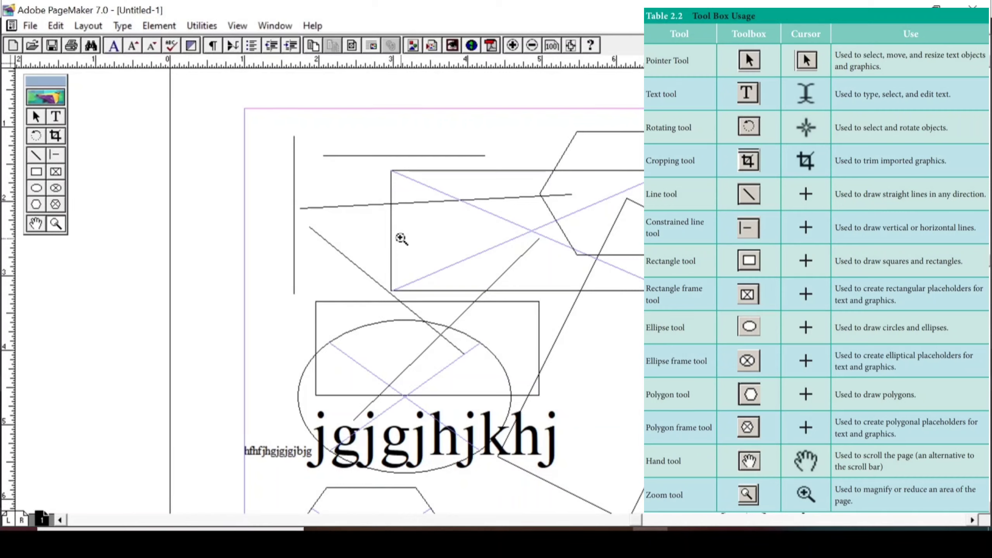
pyautogui.keyDown('ctrl'); pyautogui.click(401, 238); pyautogui.keyUp('ctrl')
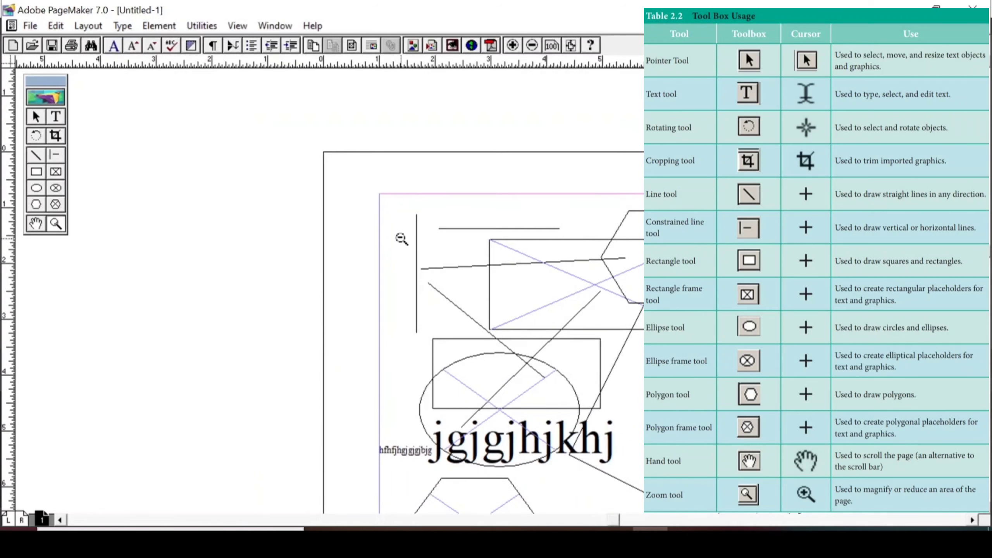
pyautogui.keyDown('ctrl'); pyautogui.click(401, 238); pyautogui.keyUp('ctrl')
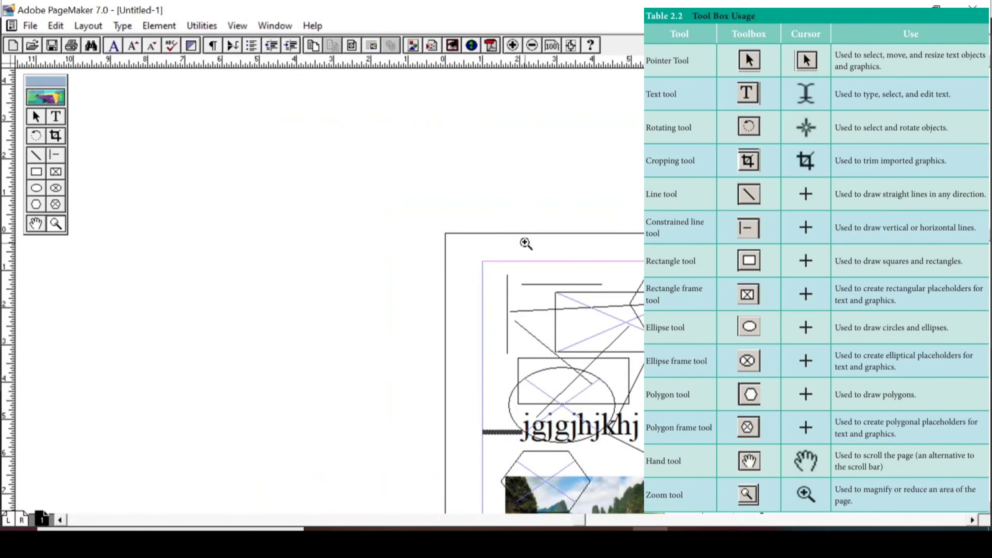
# Step: Magnify a small area at the page's top edge with the Zoom tool, zoom far back out, and enlarge the view one level
pyautogui.moveTo(525, 243); pyautogui.dragTo(489, 210)
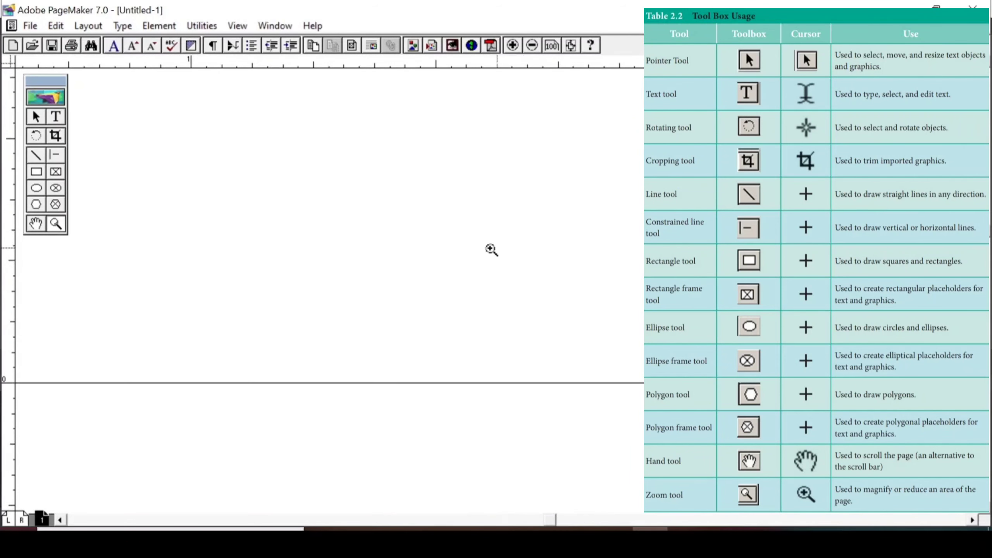
pyautogui.keyDown('ctrl'); pyautogui.click(469, 256); pyautogui.keyUp('ctrl')
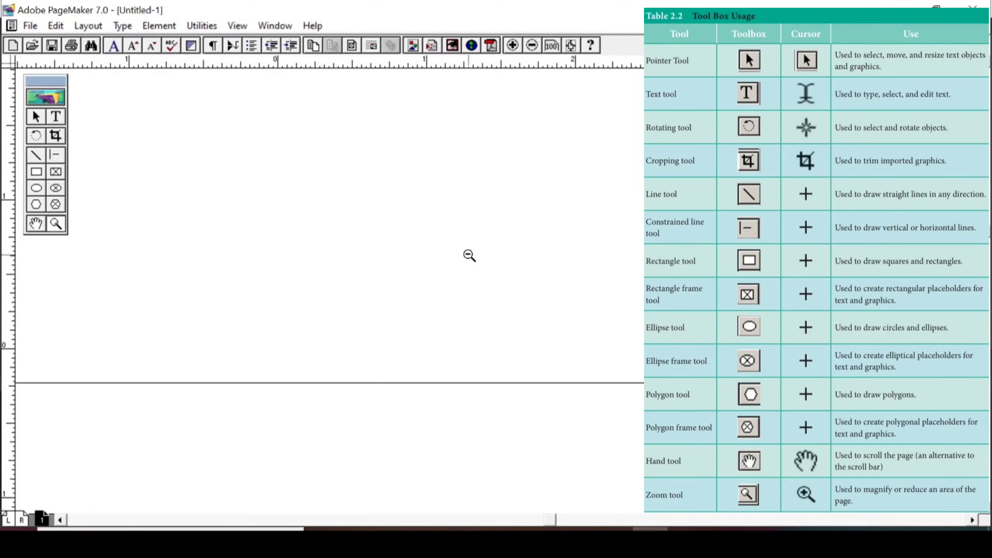
pyautogui.keyDown('ctrl'); pyautogui.click(469, 256); pyautogui.keyUp('ctrl')
pyautogui.keyDown('ctrl'); pyautogui.click(470, 256); pyautogui.keyUp('ctrl')
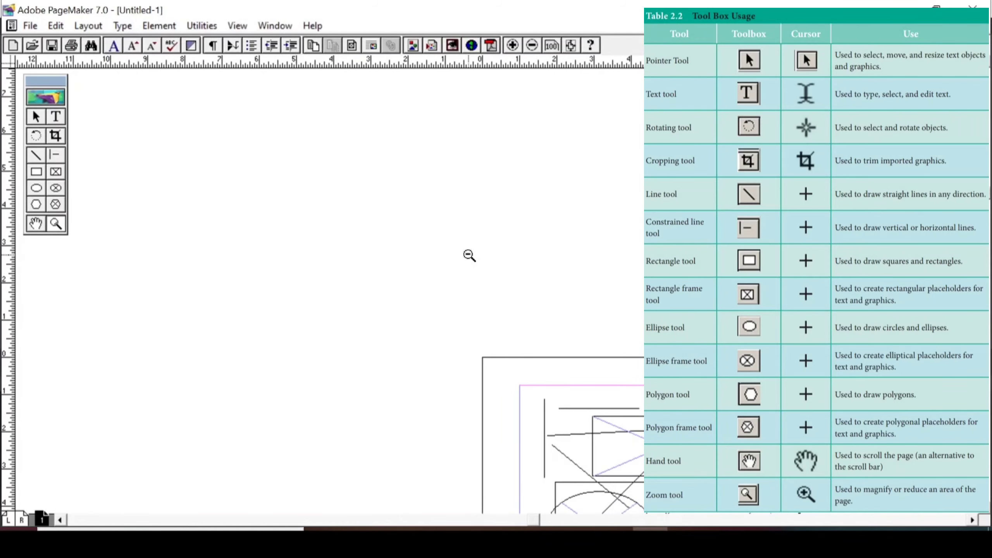
pyautogui.keyDown('ctrl'); pyautogui.click(469, 256); pyautogui.keyUp('ctrl')
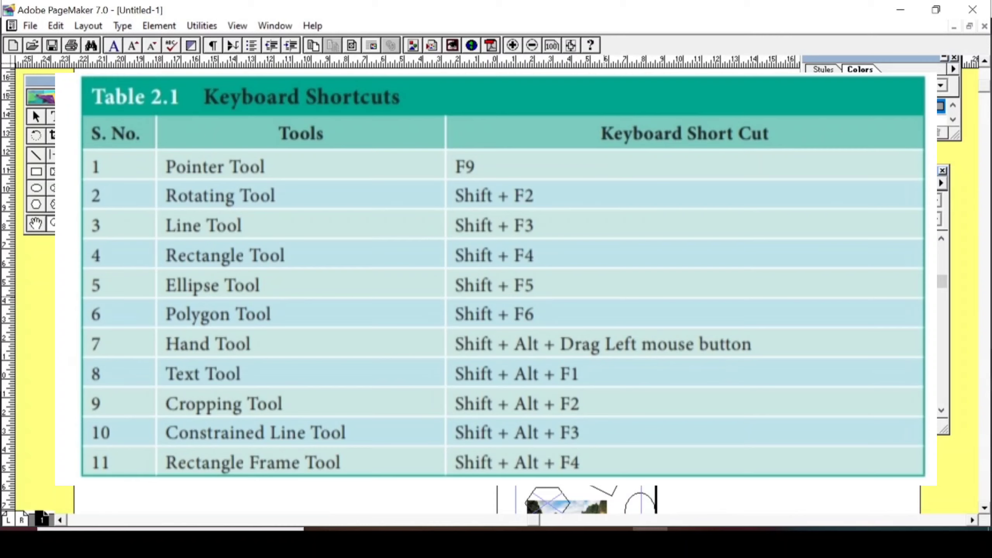
pyautogui.hotkey('ctrl', '=')
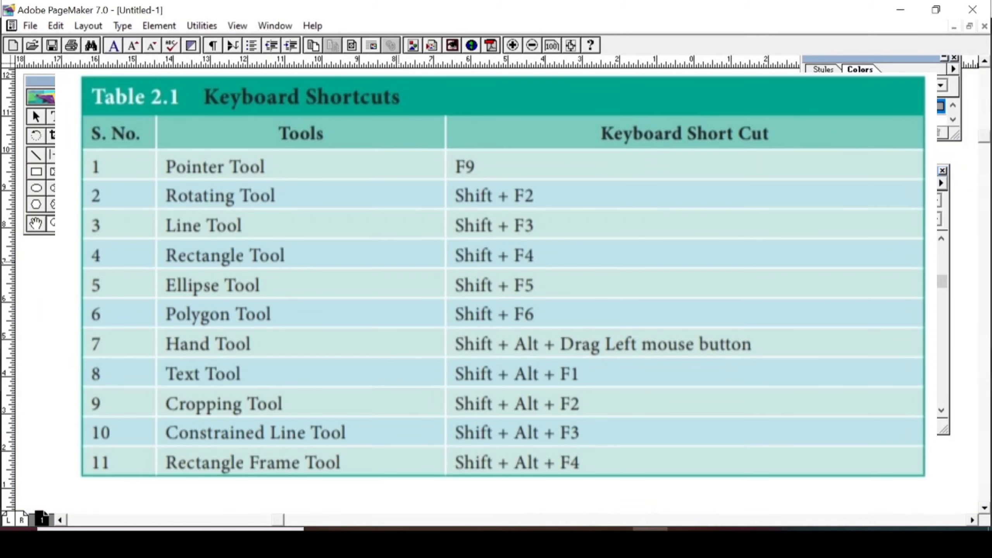